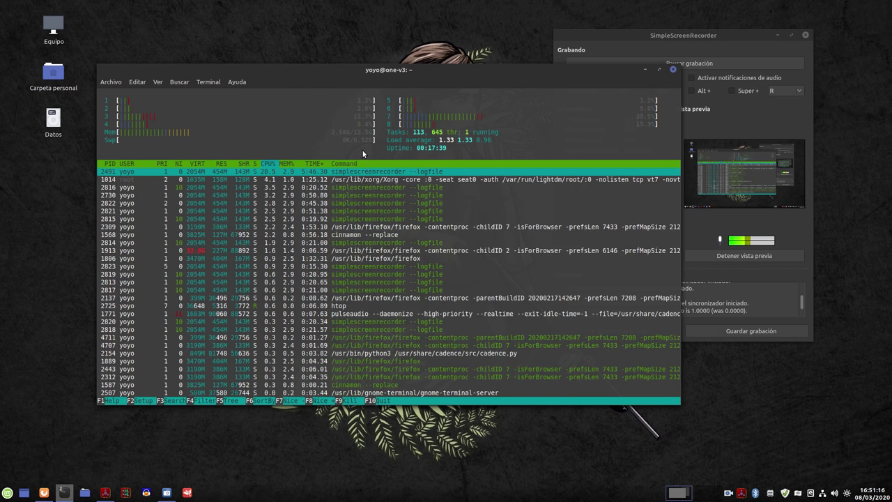
- Minimize the terminal, then launch the GParted partition editor and authenticate with the account password
left_click(645, 71)
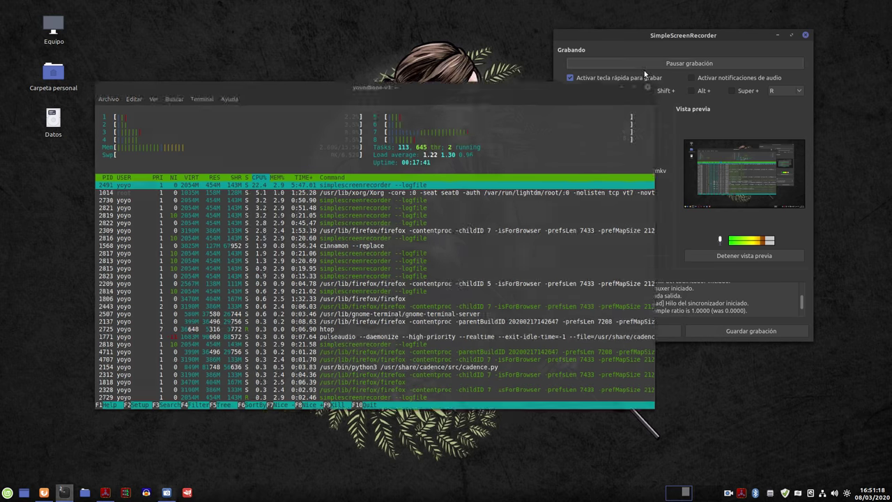
left_click(7, 493)
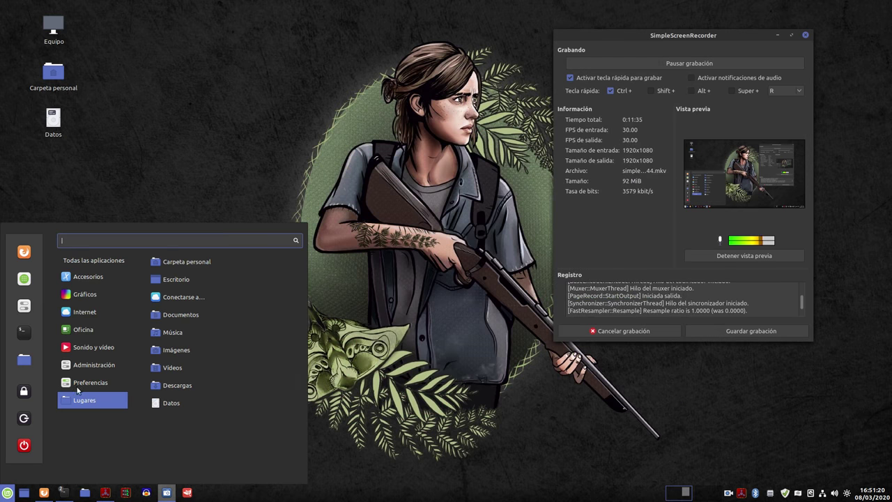
mouse_move(105, 367)
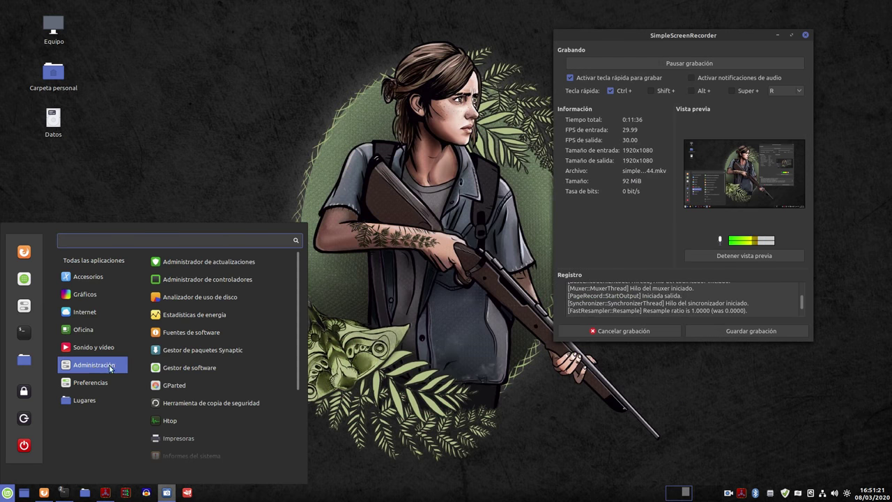
left_click(200, 382)
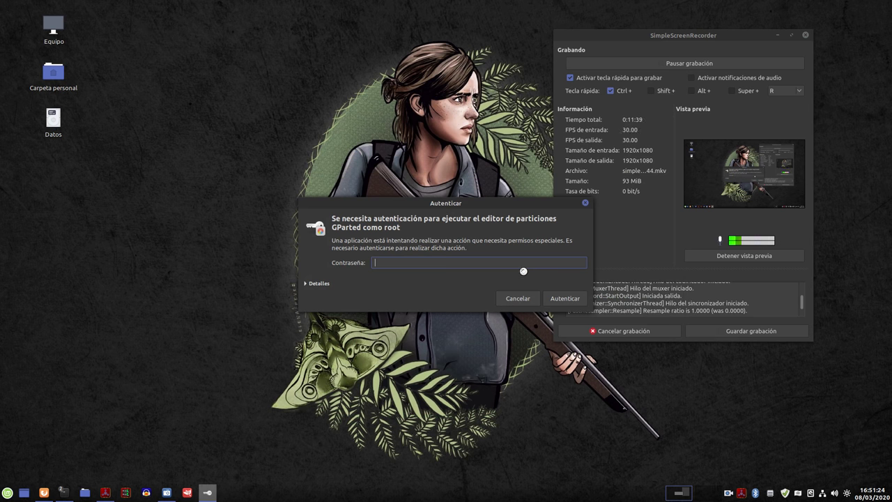
type("******")
key("Return")
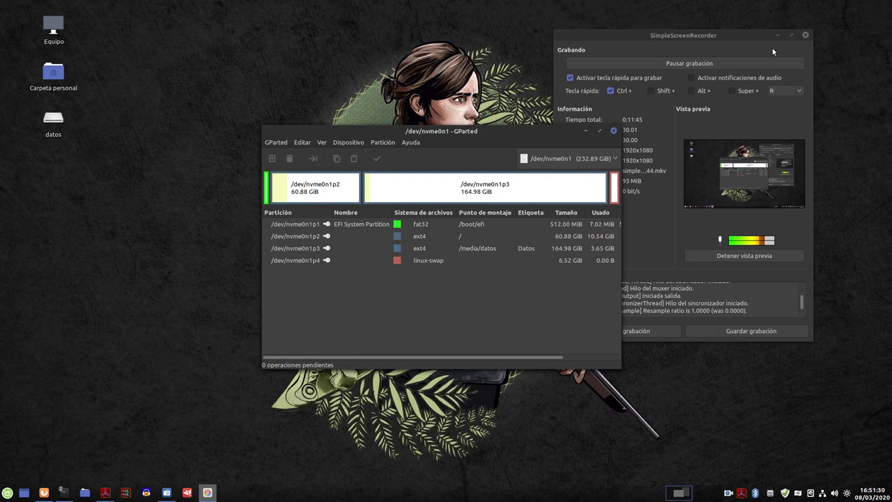
- Minimize the screen recorder, then reposition and enlarge the GParted window so all partition columns fit
left_click(777, 35)
left_click_drag(510, 140, 374, 74)
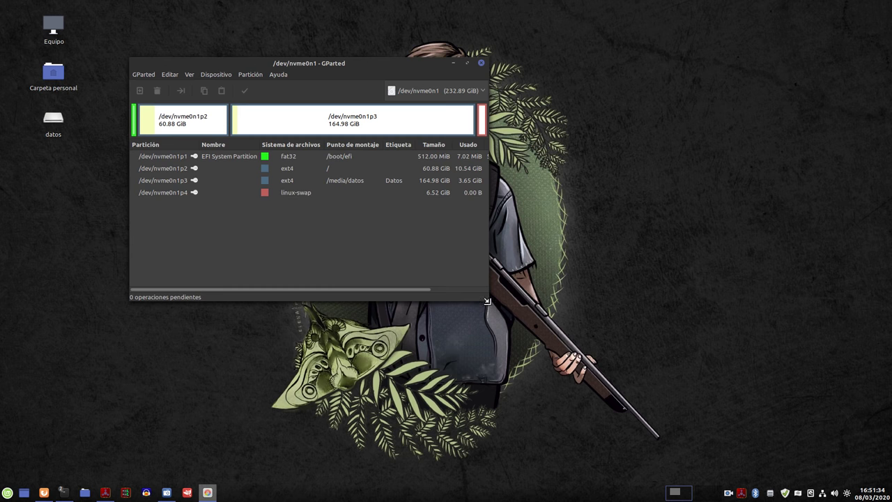
left_click_drag(487, 301, 844, 409)
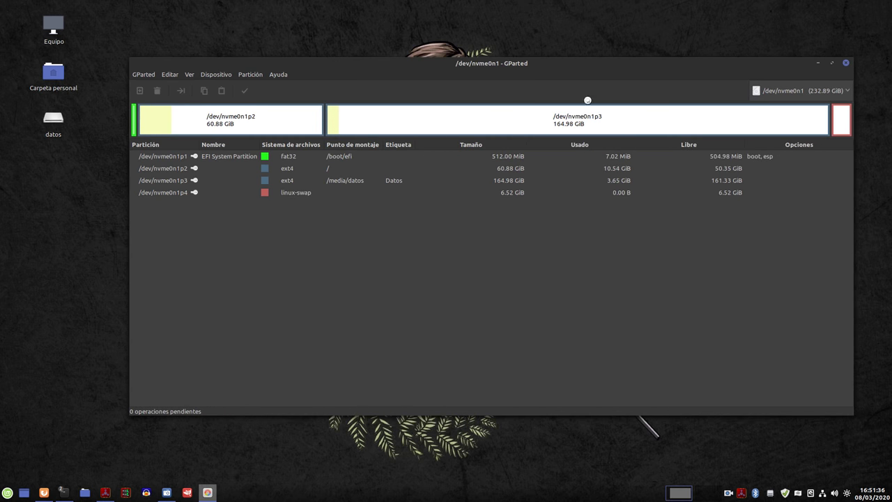
left_click_drag(564, 65, 535, 65)
- Examine the EFI, root, data and swap partitions of /dev/nvme0n1 one after another
left_click(197, 155)
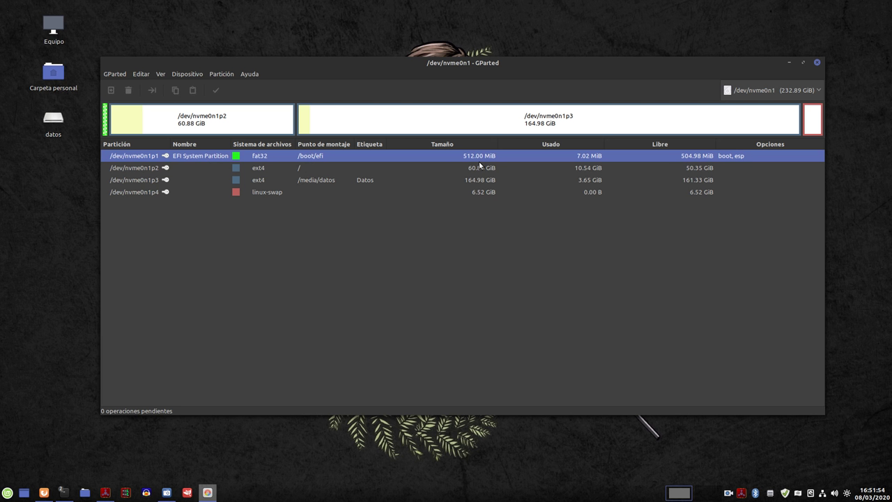
left_click(262, 168)
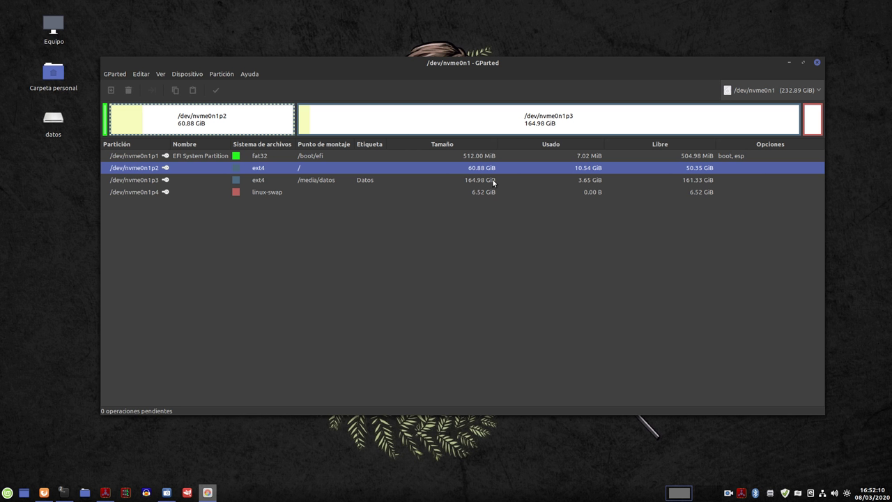
left_click(287, 181)
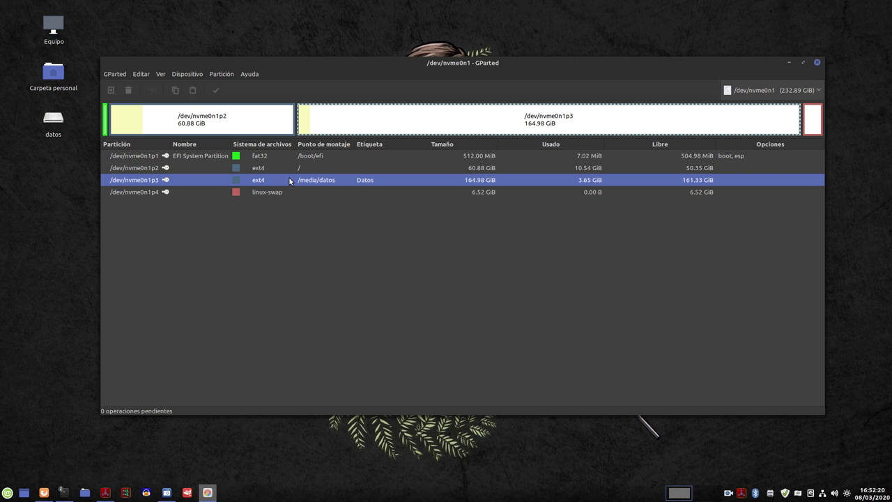
left_click(151, 192)
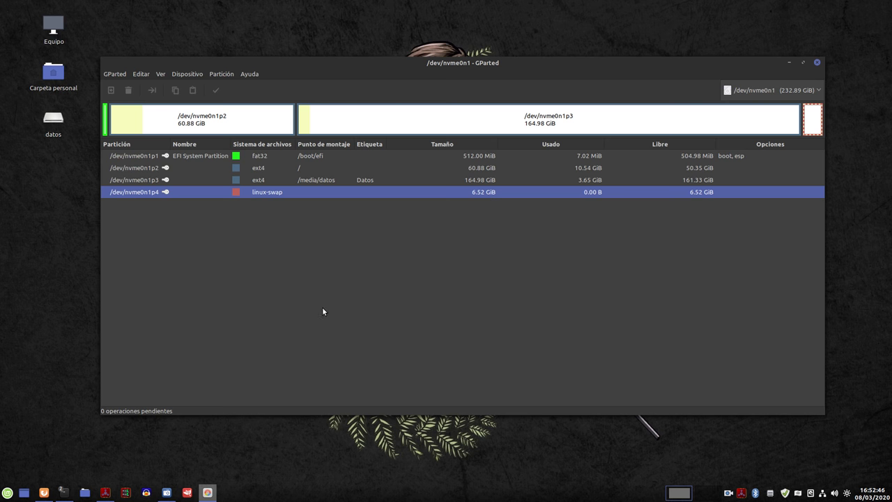
- Switch to Firefox and open the purchase configuration page for the Slimbook ONE v3 Intel i7
left_click(43, 492)
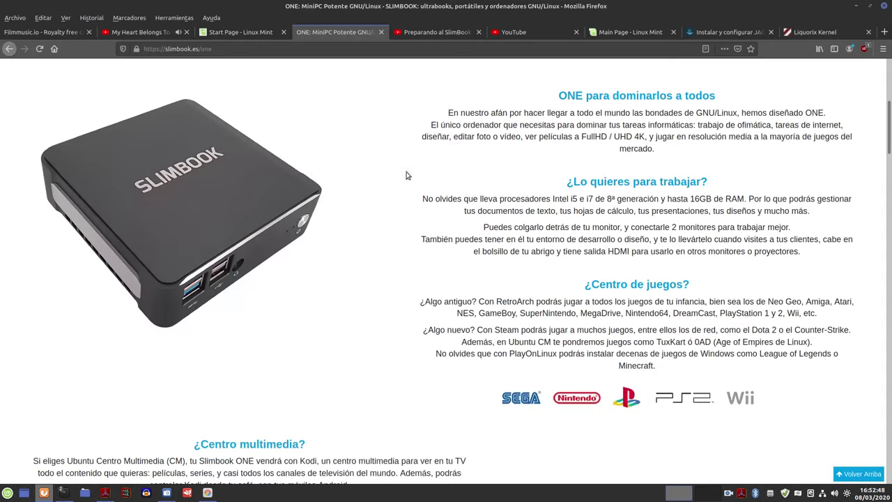
scroll(452, 268, "down", 15)
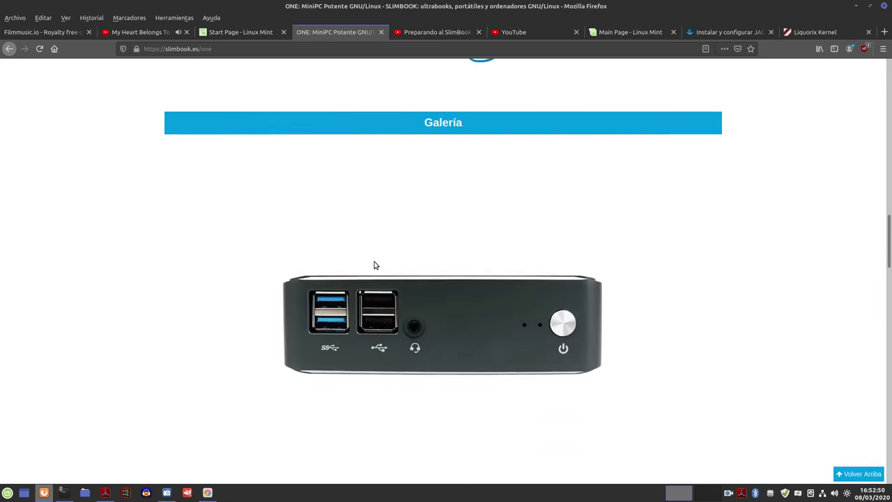
scroll(375, 264, "down", 15)
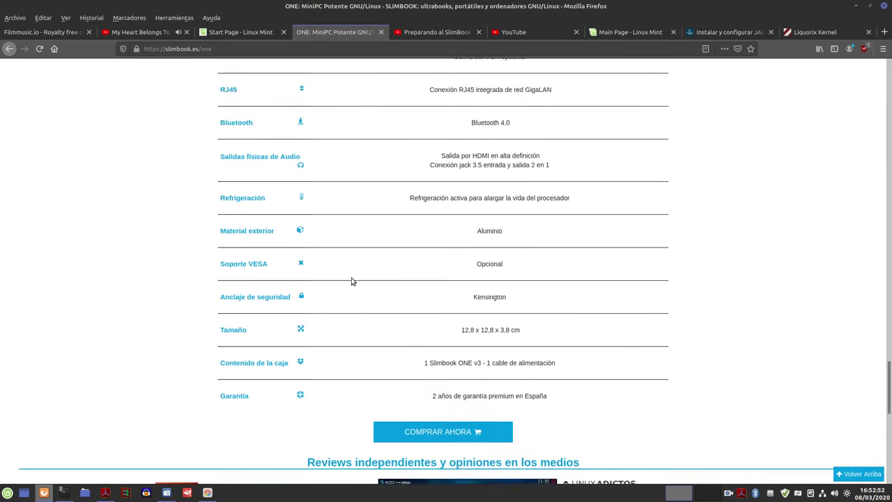
scroll(352, 281, "down", 5)
left_click(481, 148)
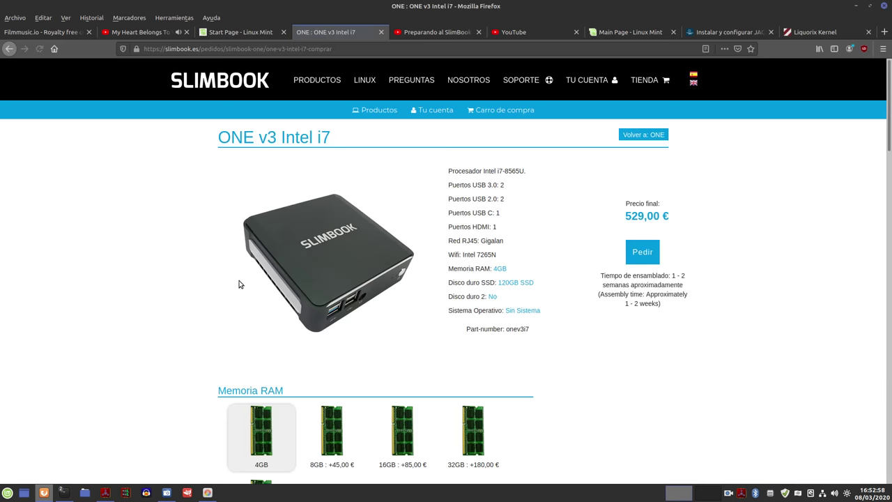
- Choose the 250GB Samsung NVMe drive as the M.2 SSD in the computer's configuration
scroll(239, 284, "down", 5)
scroll(308, 340, "down", 4)
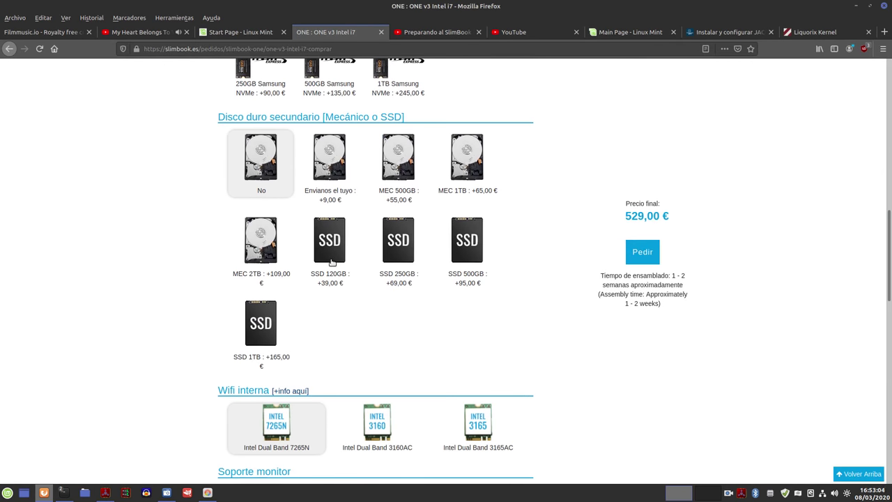
scroll(216, 253, "up", 2)
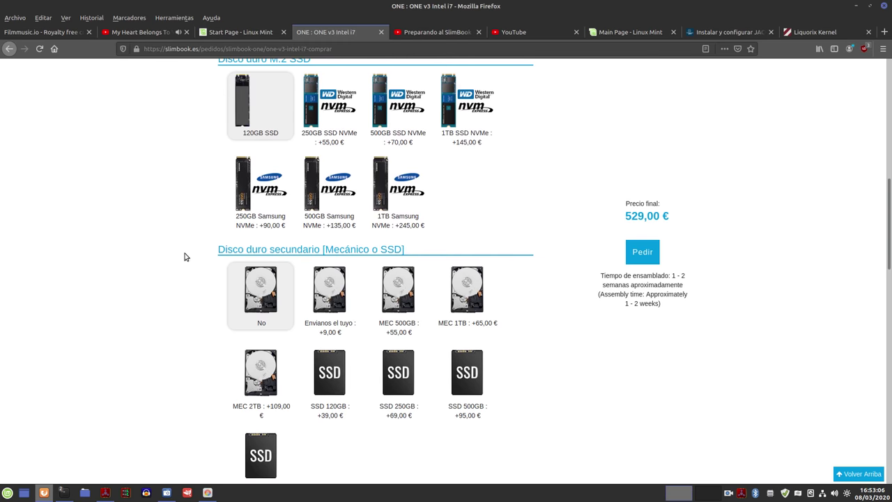
left_click(239, 212)
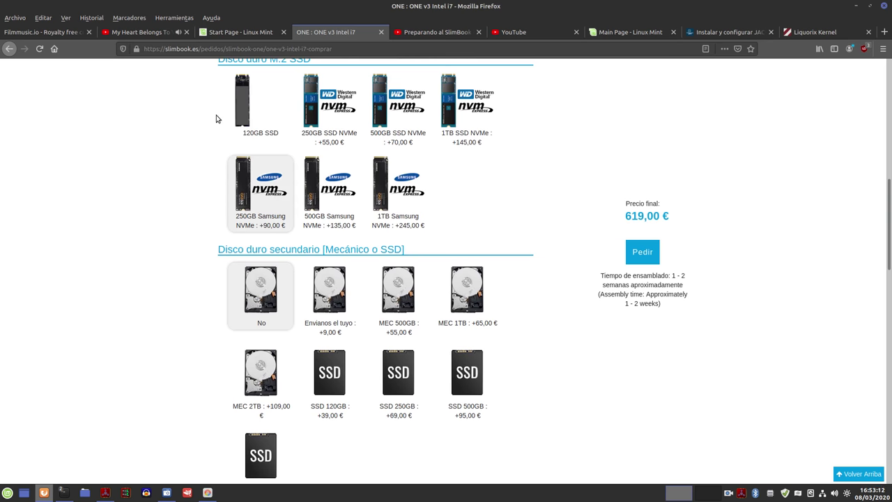
- Return to GParted and go through /dev/nvme0n1p1 to /dev/nvme0n1p4 again to review each partition's role
left_click(856, 6)
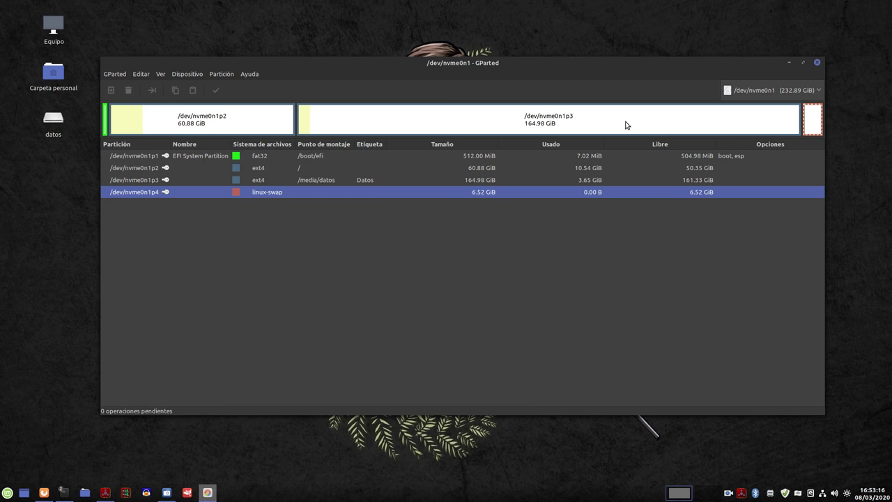
left_click_drag(446, 64, 460, 55)
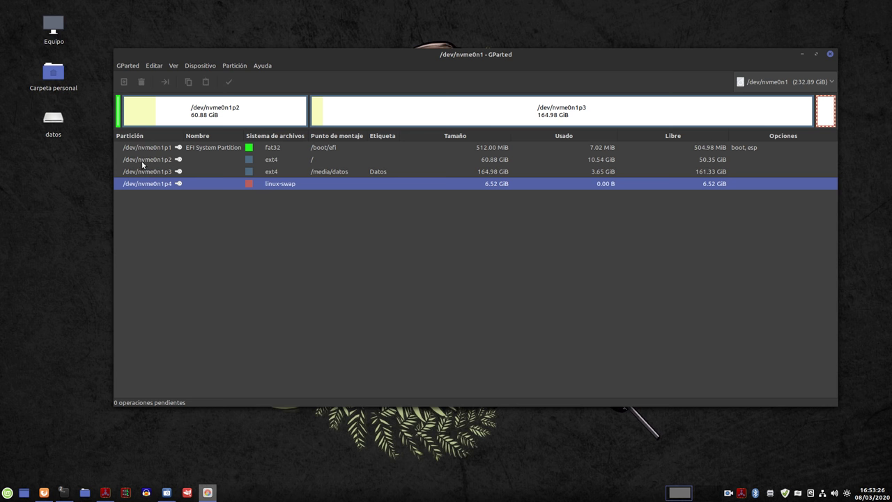
left_click(202, 149)
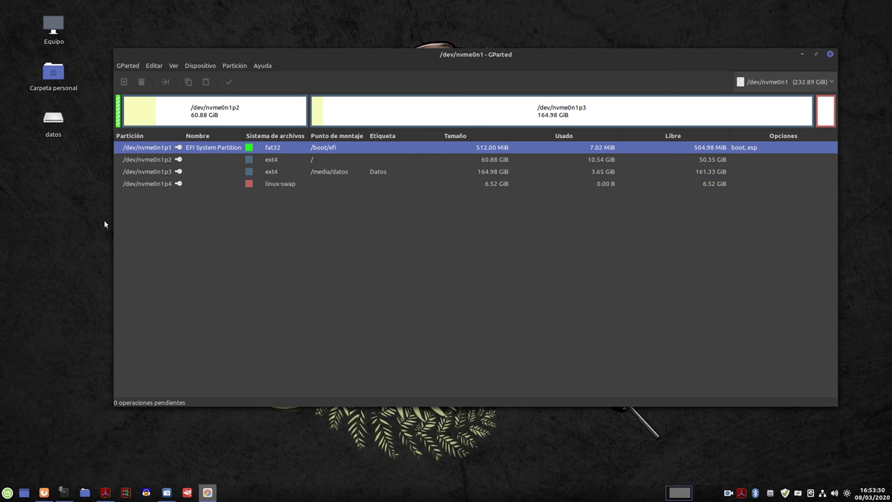
left_click(161, 160)
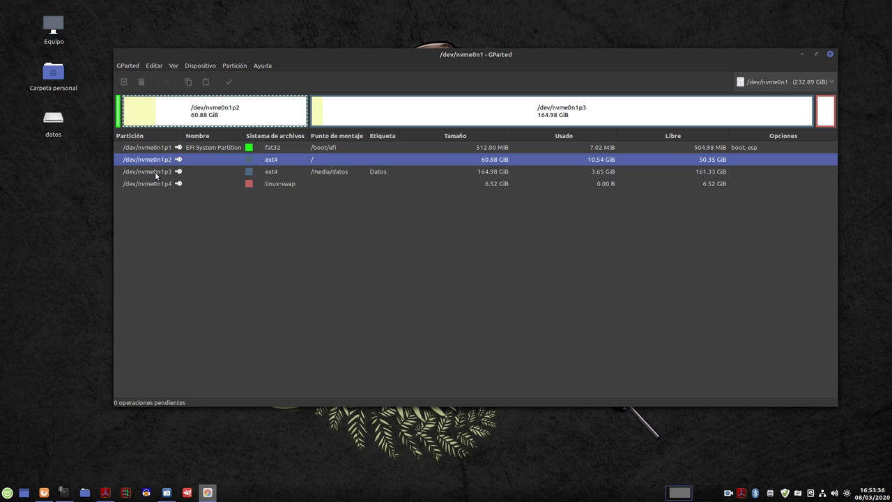
left_click(148, 173)
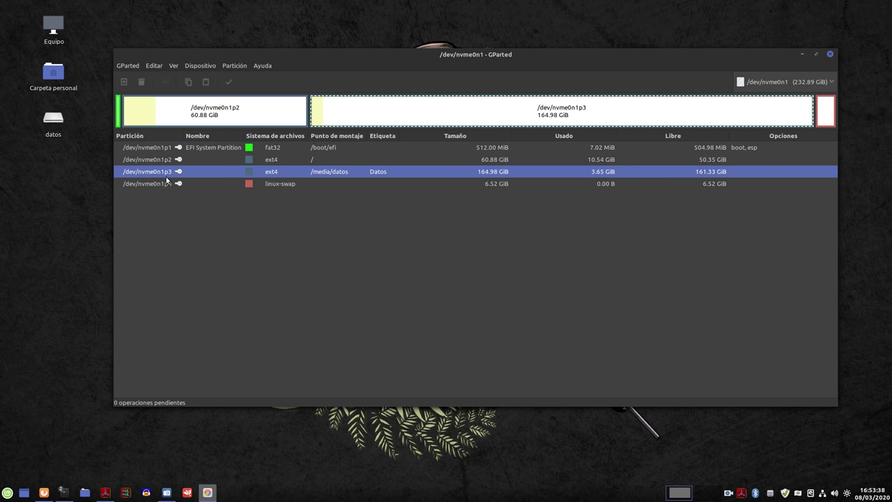
left_click(150, 184)
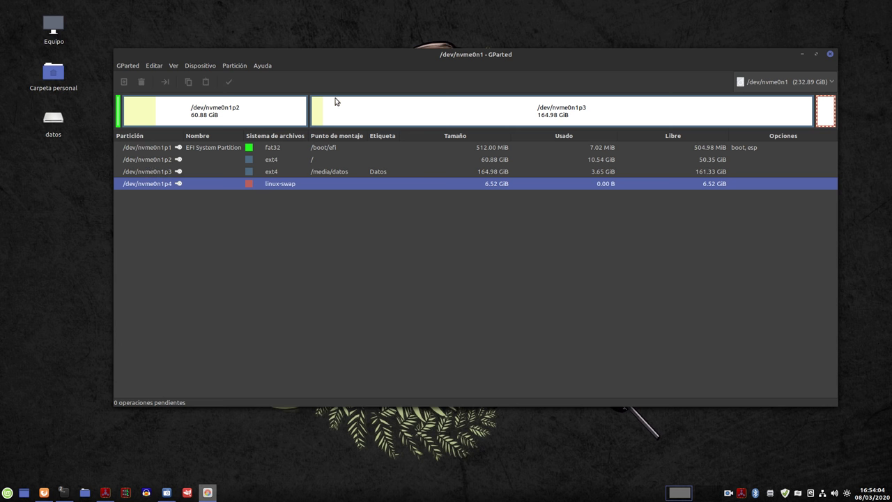
- Display the device information for /dev/nvme0n1, highlight its partition table type, and close GParted
left_click(171, 66)
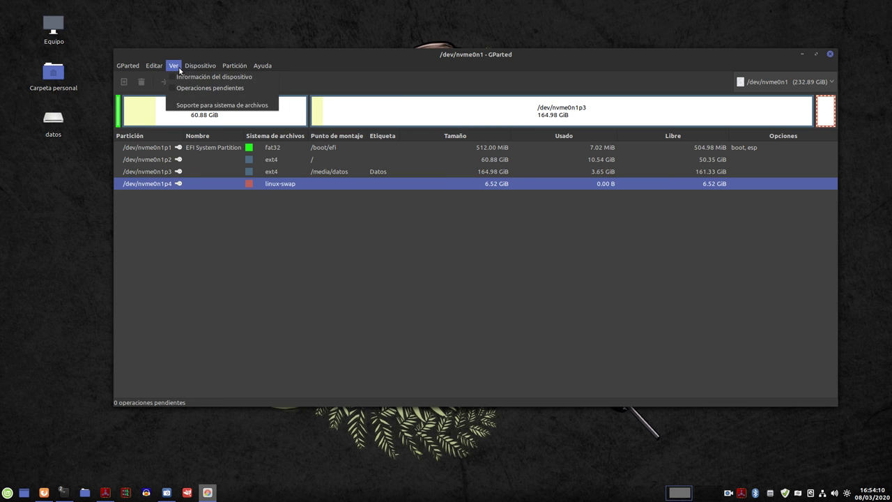
left_click(190, 78)
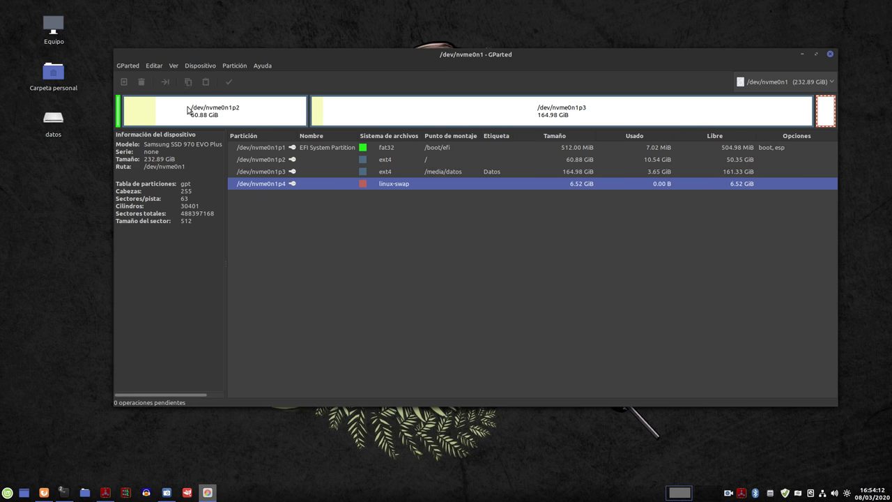
double_click(194, 185)
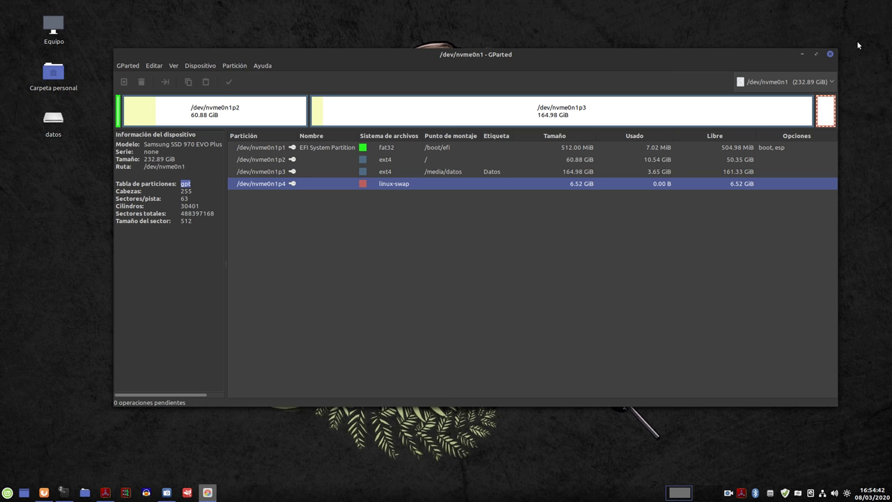
left_click(831, 54)
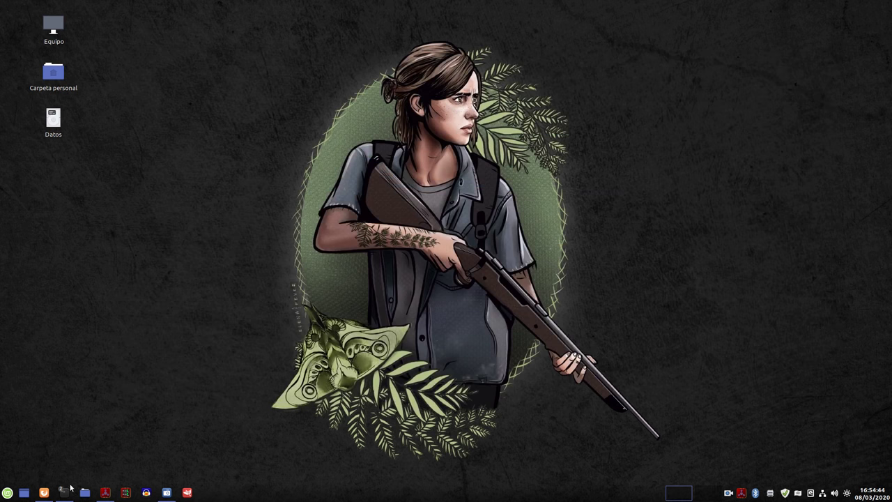
- Switch to Firefox, review the ONE v3 storage, memory and specification summary, and minimize the browser
left_click(43, 492)
scroll(155, 292, "up", 3)
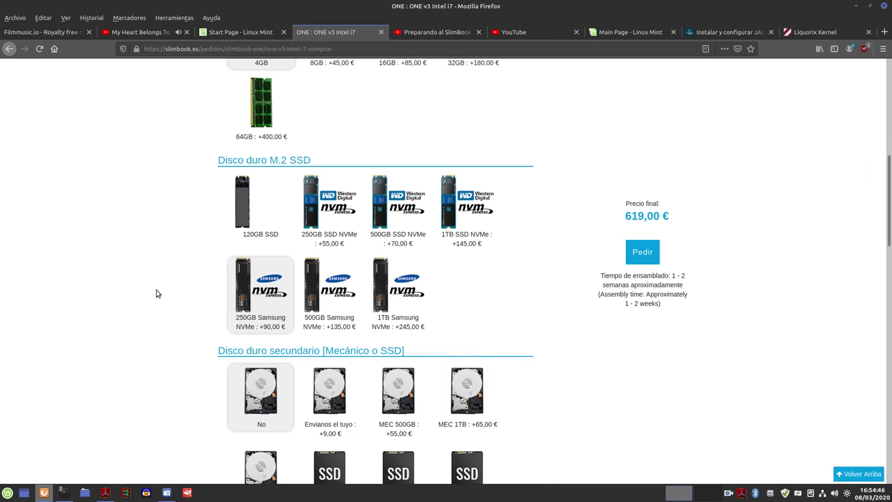
scroll(154, 294, "up", 3)
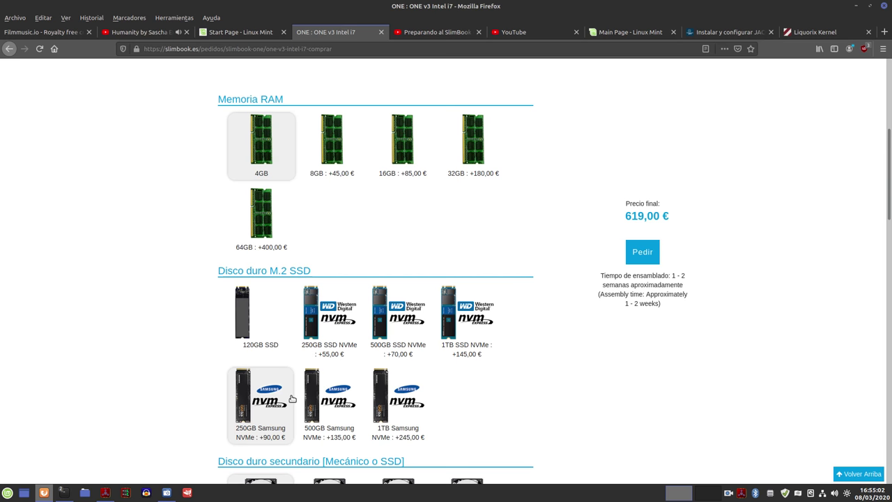
scroll(95, 195, "up", 3)
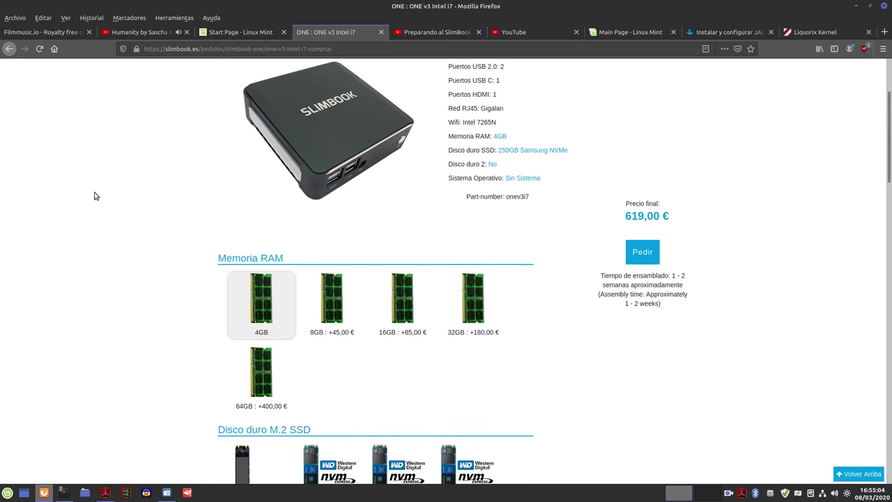
scroll(96, 196, "up", 3)
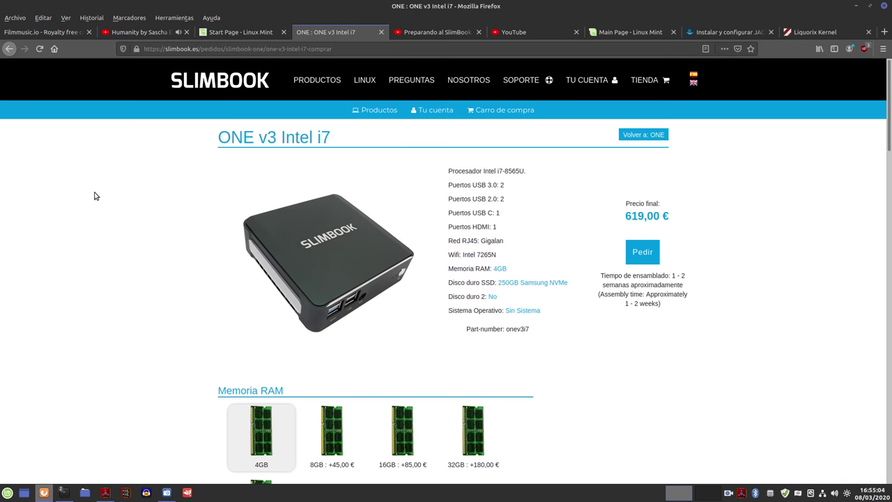
left_click(857, 6)
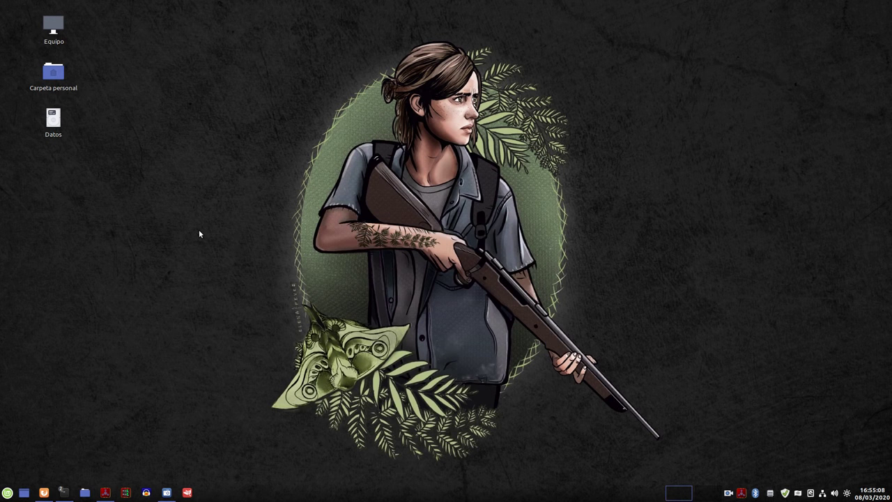
left_click(7, 492)
mouse_move(83, 314)
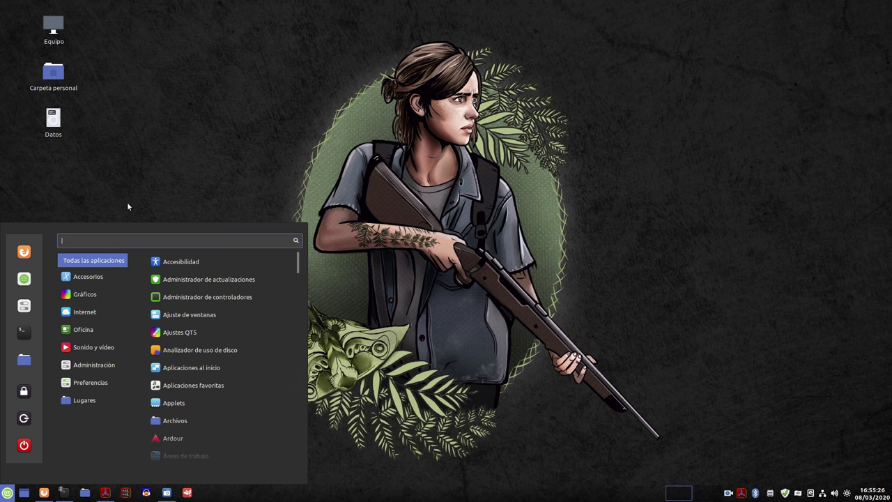
left_click(153, 147)
- Switch to Firefox and open the Salmorejo Geek blog's article about keeping MESA up to date with the Kisak PPA
left_click(43, 492)
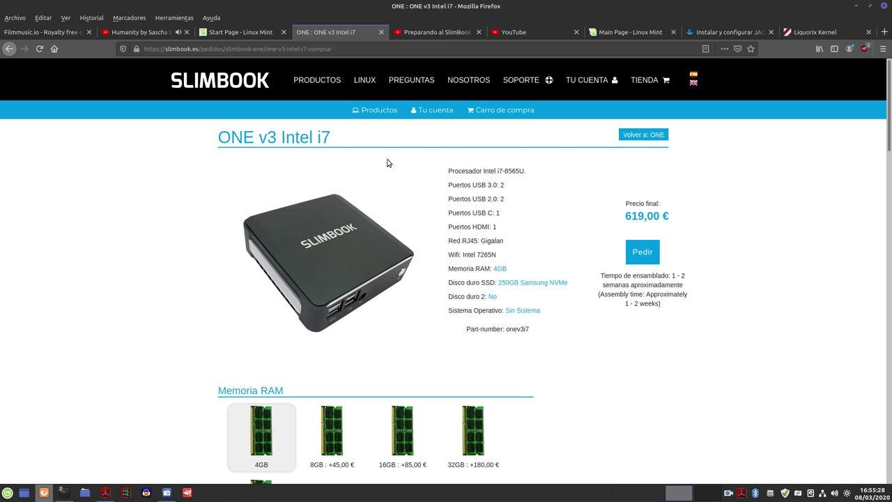
left_click(753, 32)
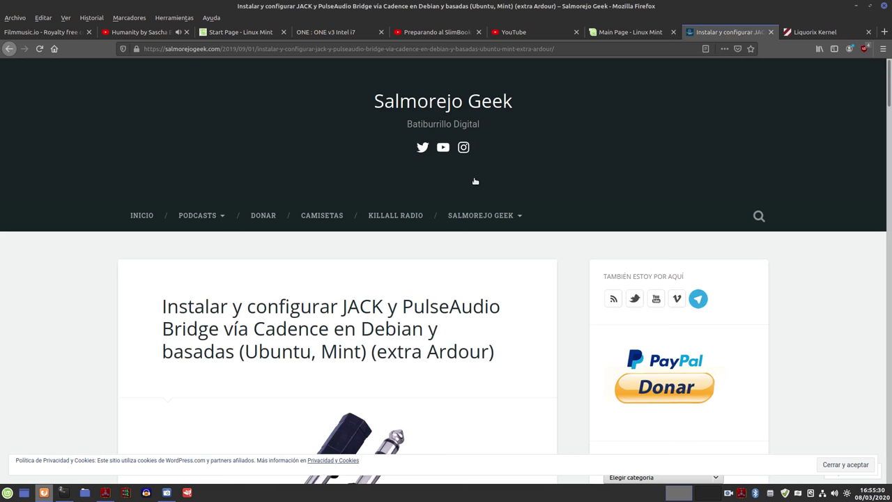
left_click(472, 105)
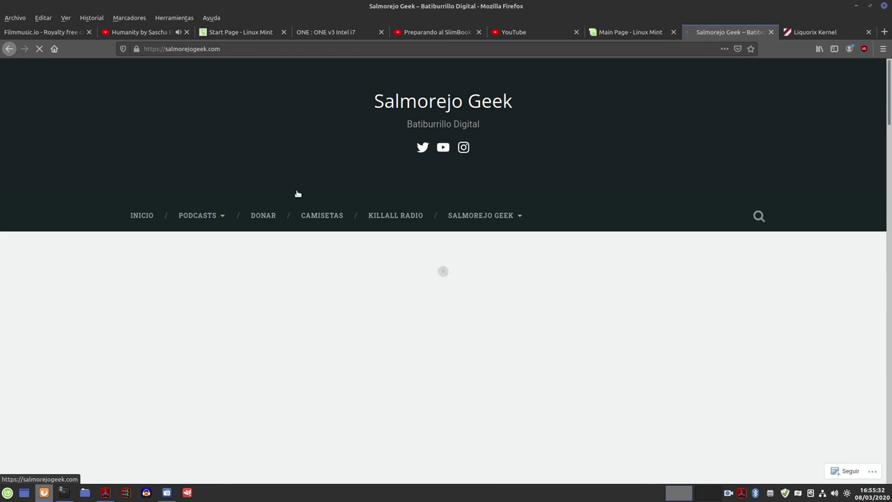
scroll(265, 203, "down", 6)
scroll(265, 204, "down", 6)
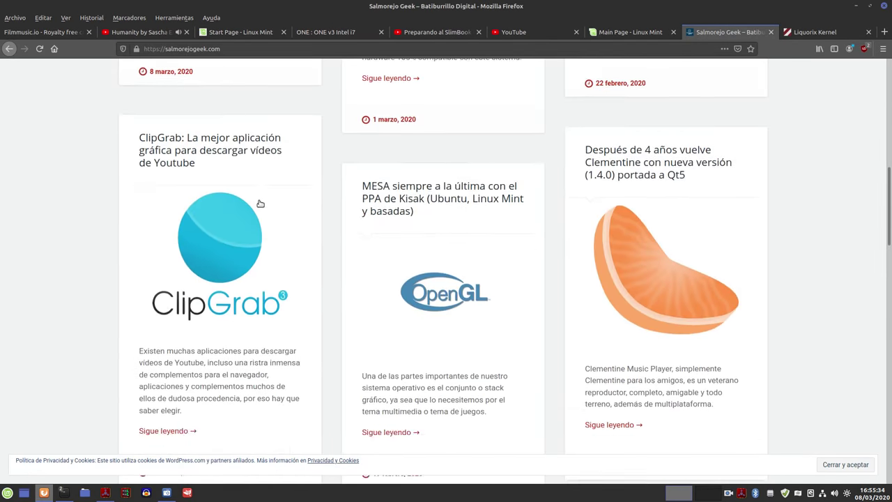
left_click(360, 134)
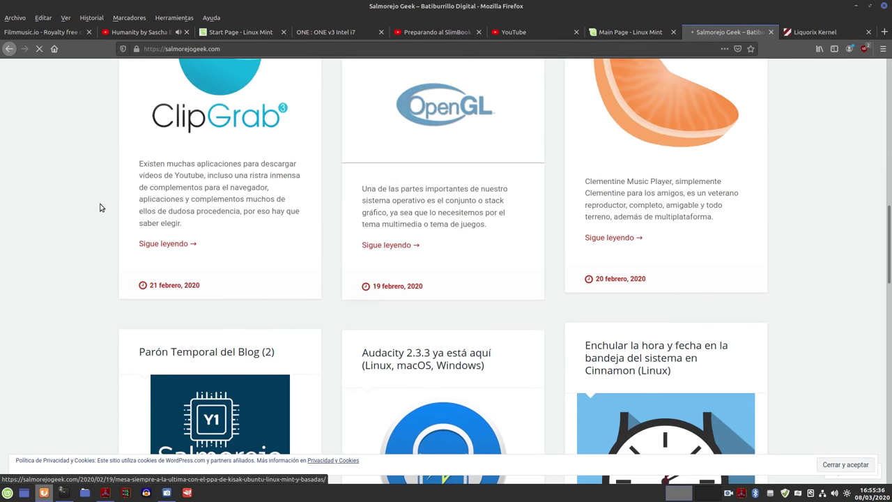
- Review the article's commands for adding the ppa:kisak/kisak-mesa repository and checking the OpenGL version, and minimize Firefox
scroll(47, 246, "down", 2)
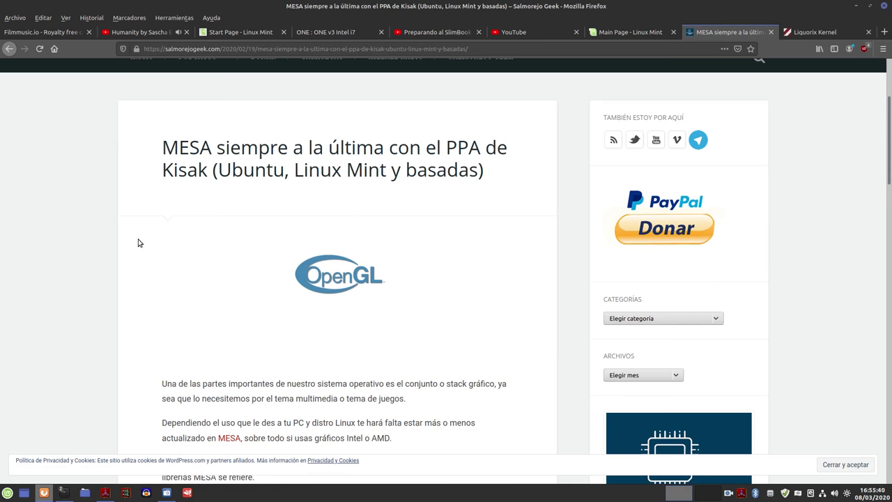
scroll(138, 241, "down", 3)
scroll(138, 241, "down", 3)
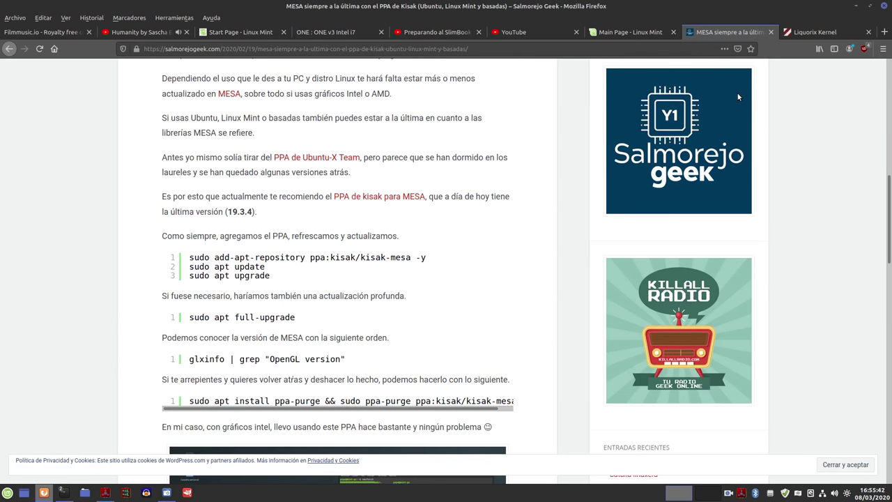
left_click(856, 5)
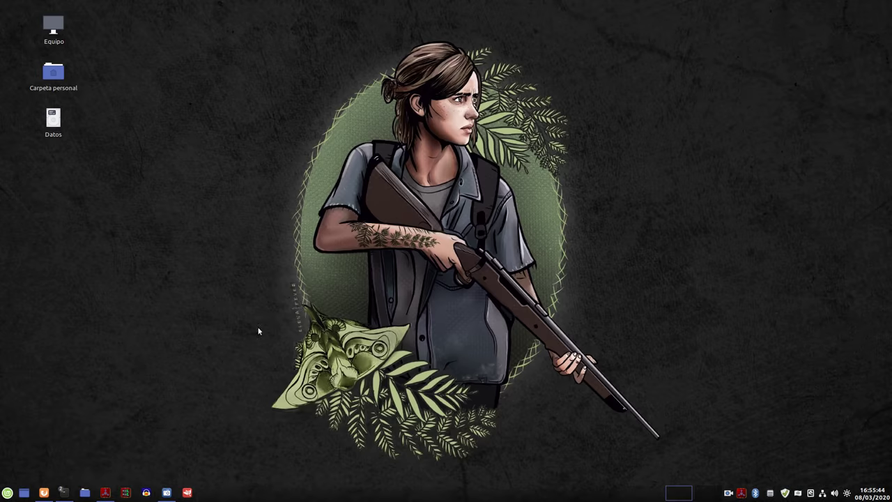
- Bring up the terminal with the neofetch and inxi output, highlight the Mesa 20.0.1 version, and minimize the window
mouse_move(64, 497)
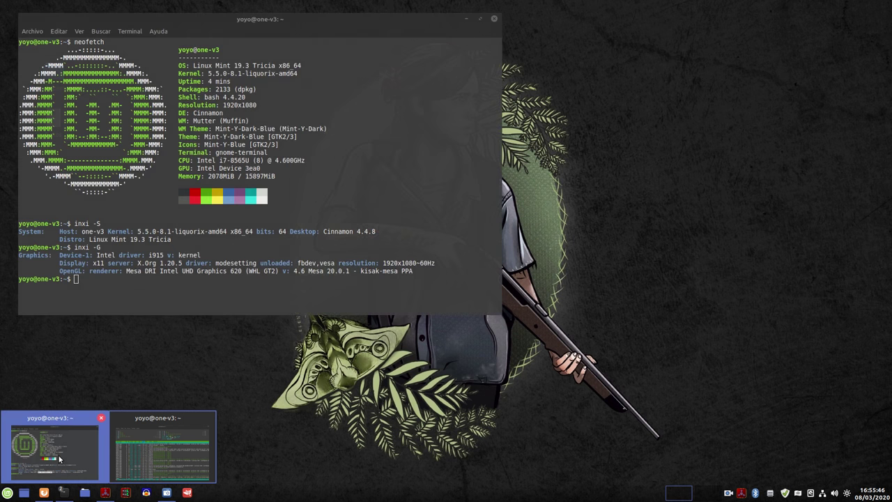
left_click(54, 446)
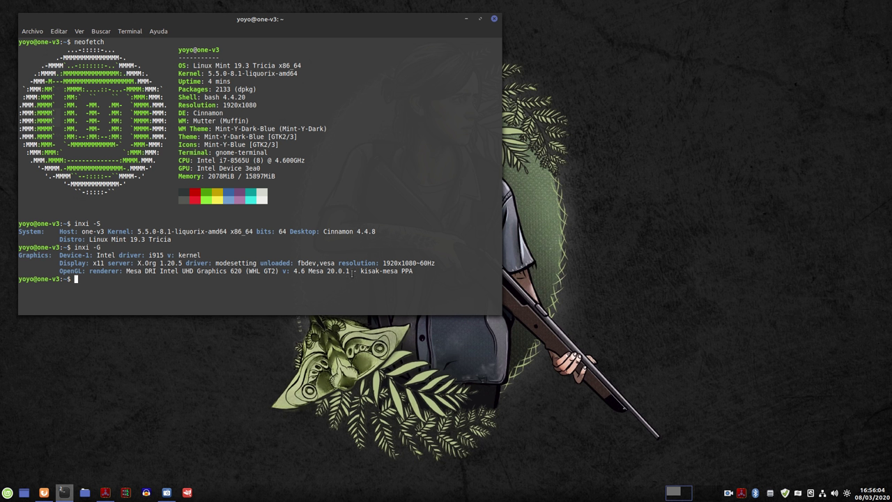
left_click_drag(352, 272, 309, 271)
left_click_drag(305, 24, 537, 65)
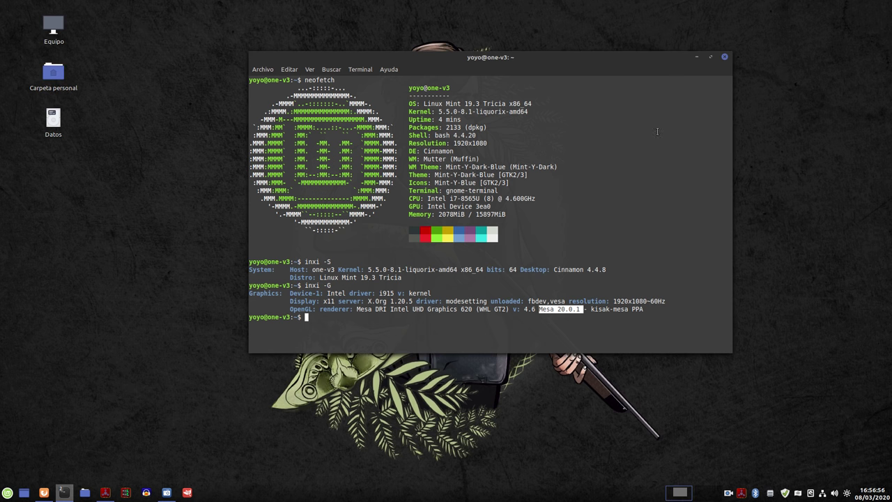
left_click(698, 57)
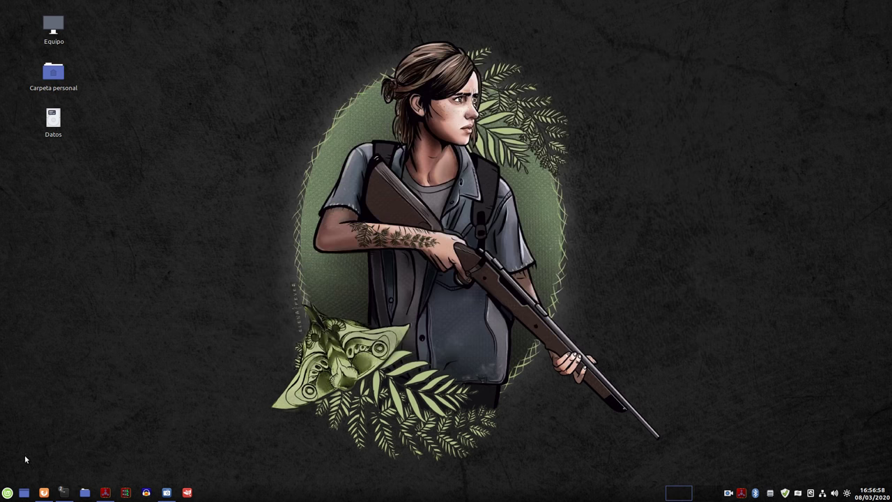
left_click(7, 492)
mouse_move(70, 382)
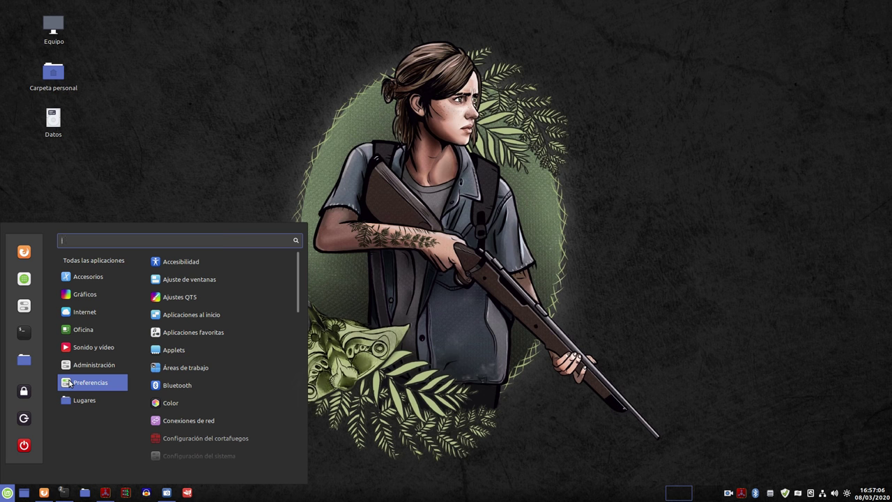
mouse_move(75, 317)
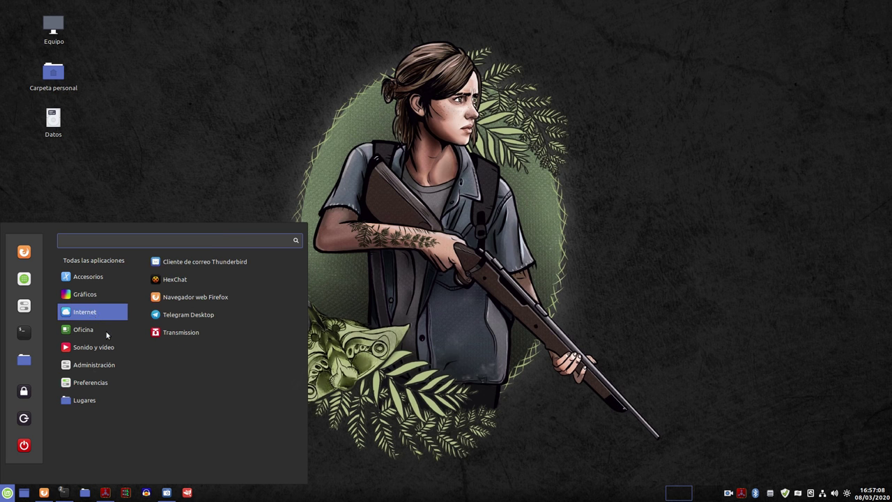
mouse_move(108, 356)
left_click(613, 296)
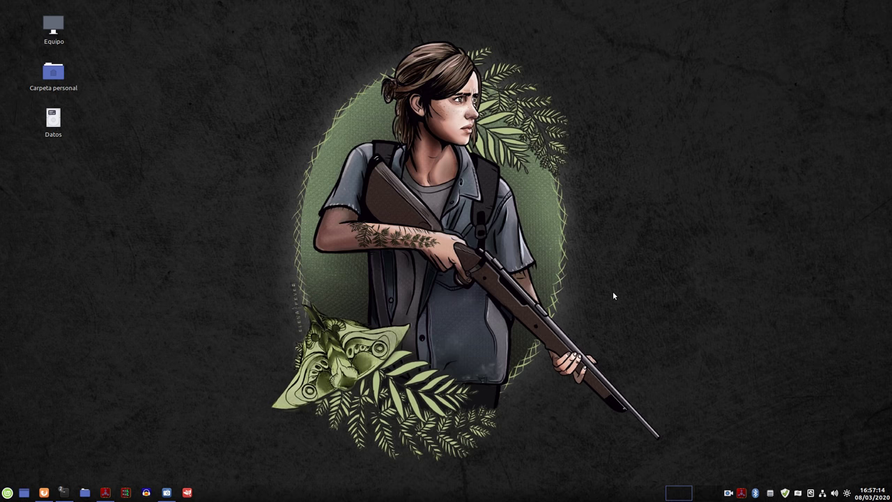
- Return to Firefox and search YouTube for "video 4k"
left_click(43, 492)
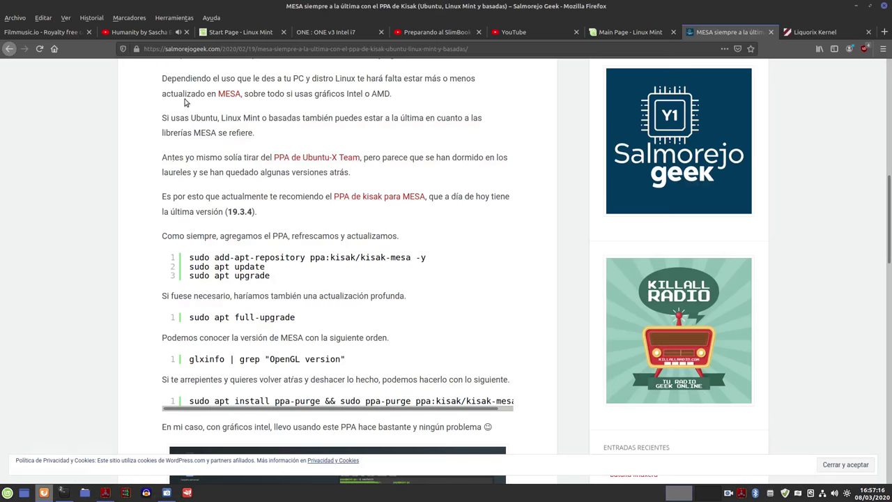
left_click(551, 37)
left_click(303, 92)
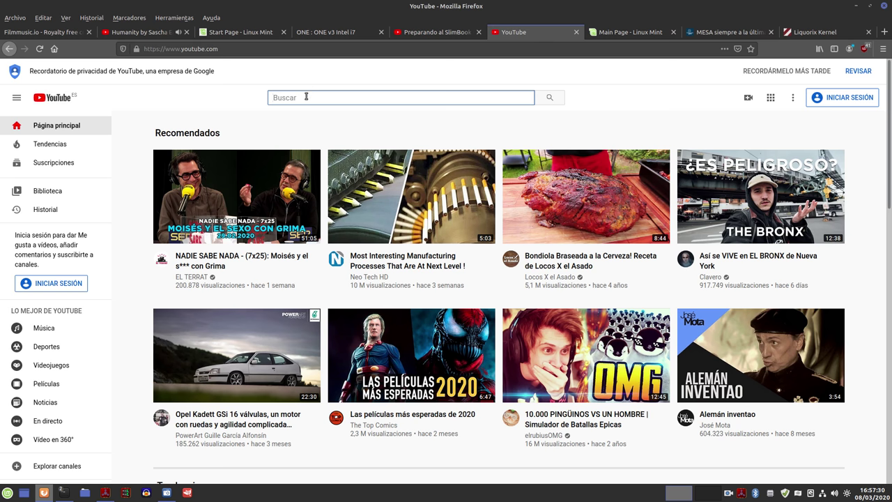
type("video")
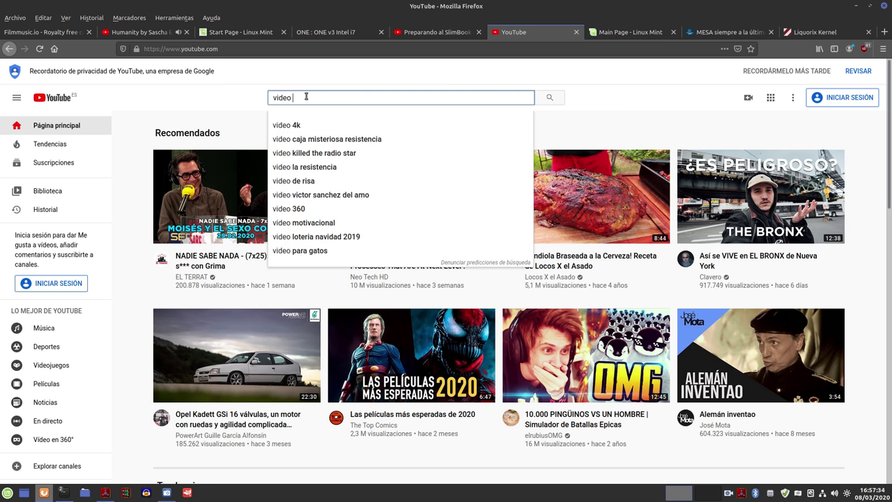
type(" 4")
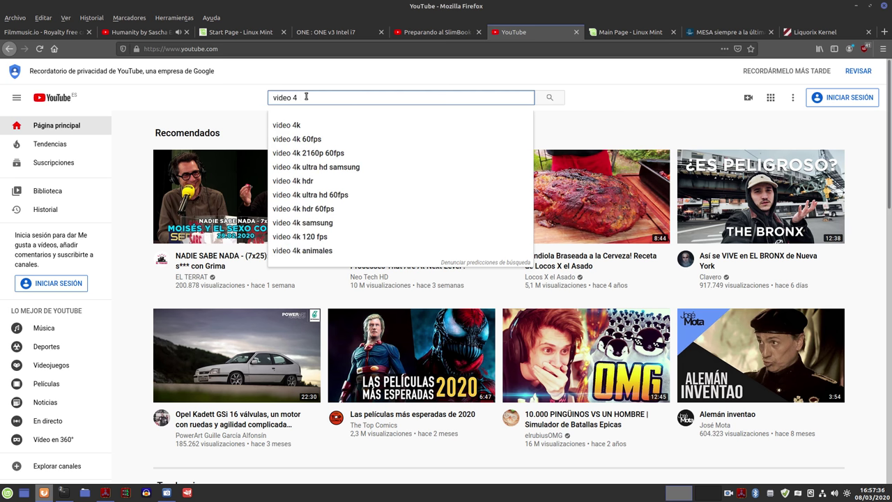
type("k")
key("Return")
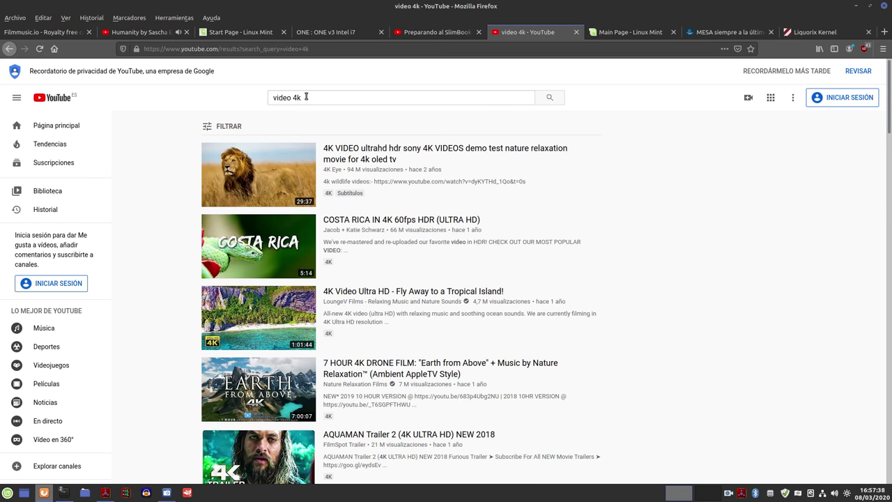
- Pause the Humanity by Sascha Ende music video and return to the "video 4k" search results
mouse_move(274, 237)
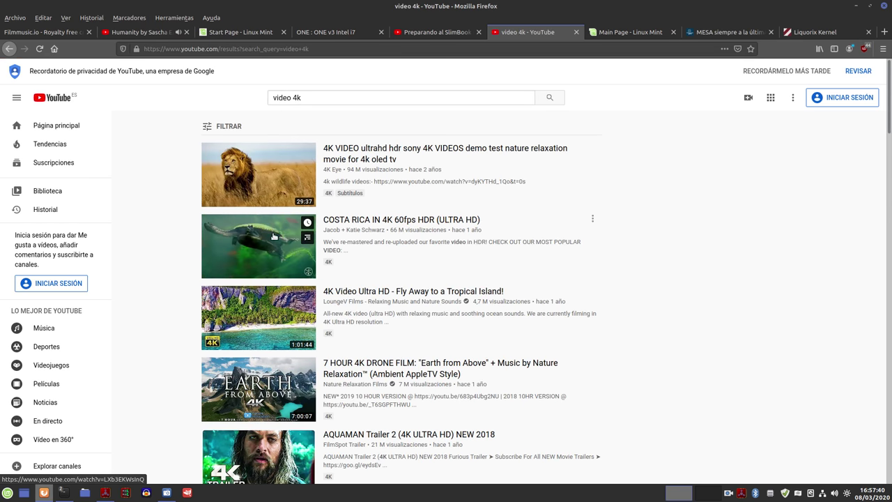
mouse_move(197, 160)
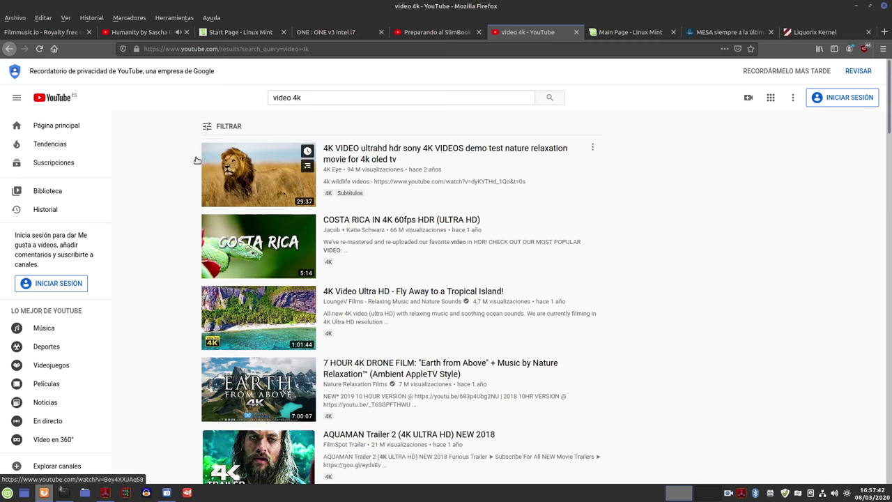
left_click(139, 33)
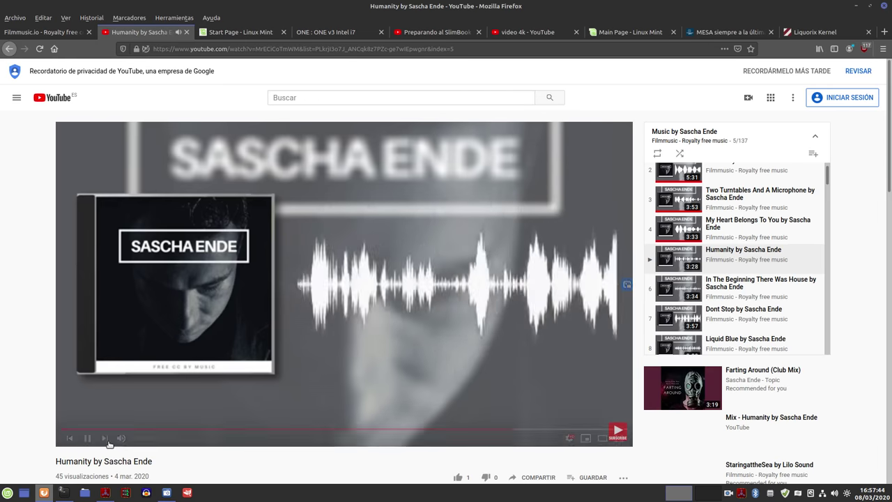
left_click(87, 438)
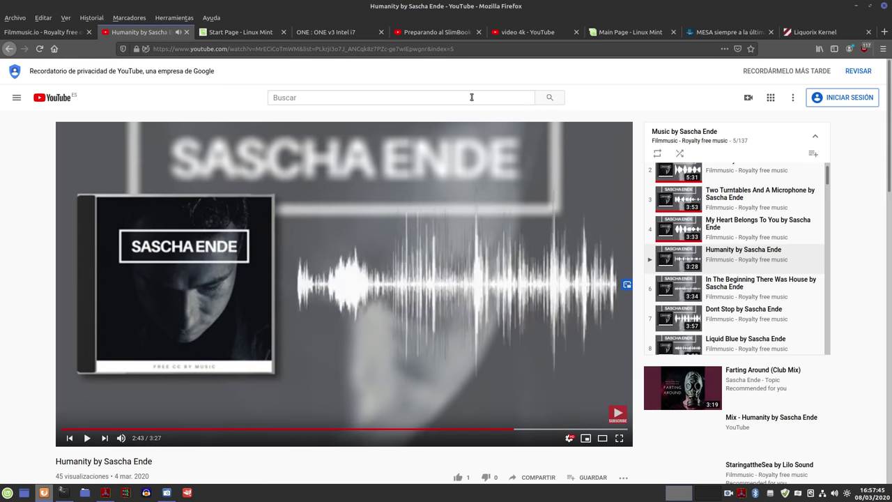
left_click(503, 32)
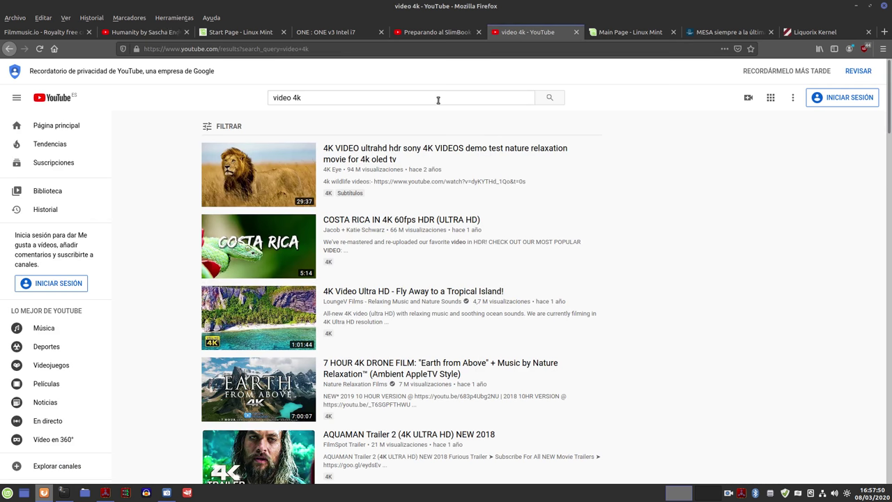
- Open the COSTA RICA IN 4K 60fps HDR (ULTRA HD) video and set its playback quality to 2160p60
left_click(435, 219)
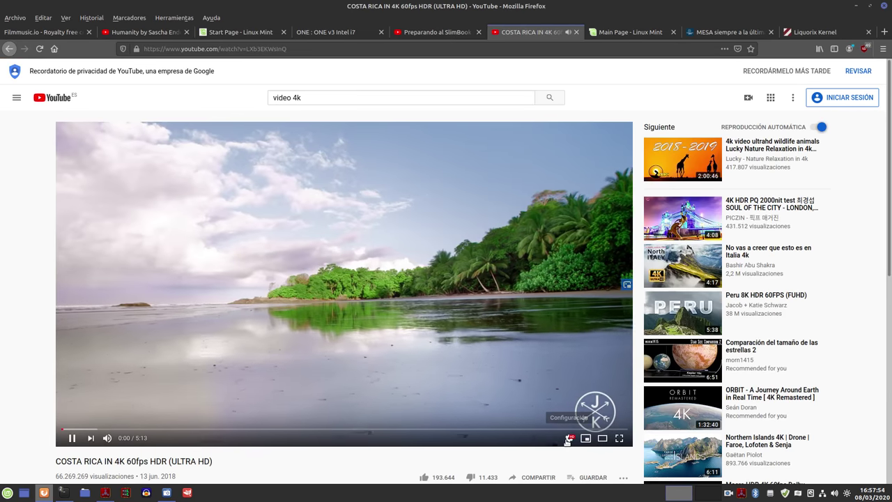
left_click(569, 438)
left_click(592, 414)
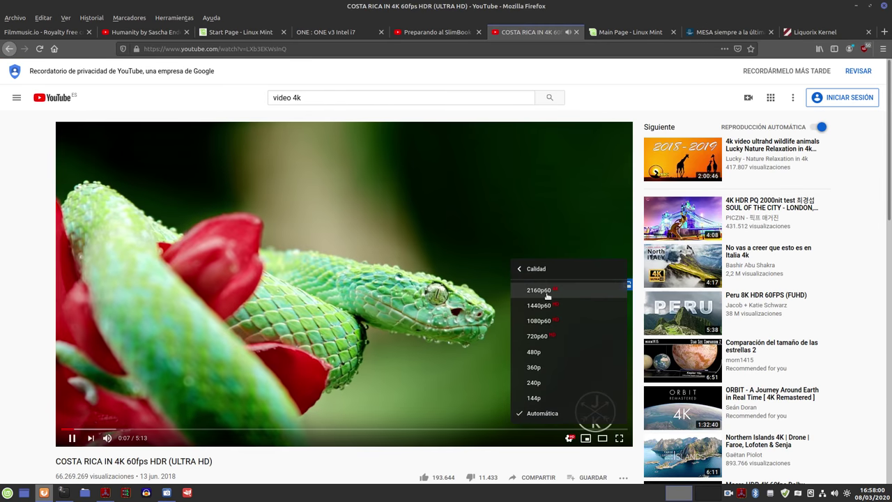
left_click(550, 293)
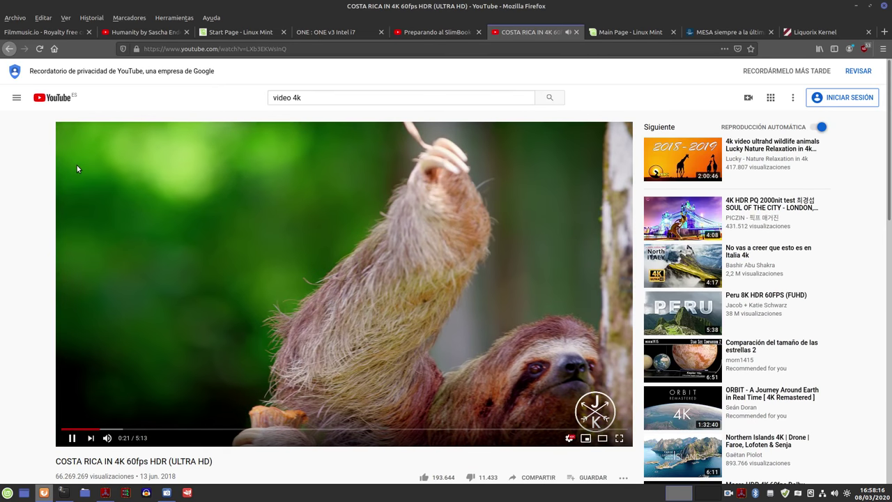
- Reload the Costa Rica video page and restart playback with autoplay turned off
key("F5")
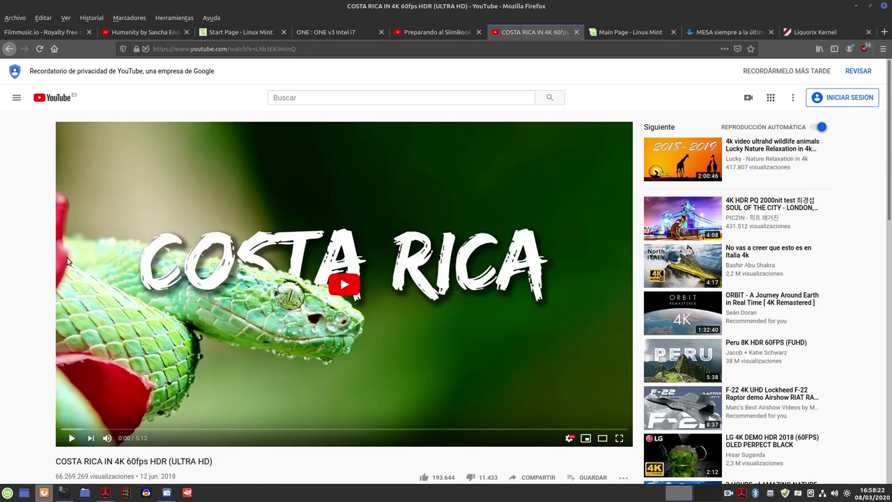
left_click(816, 130)
left_click(343, 283)
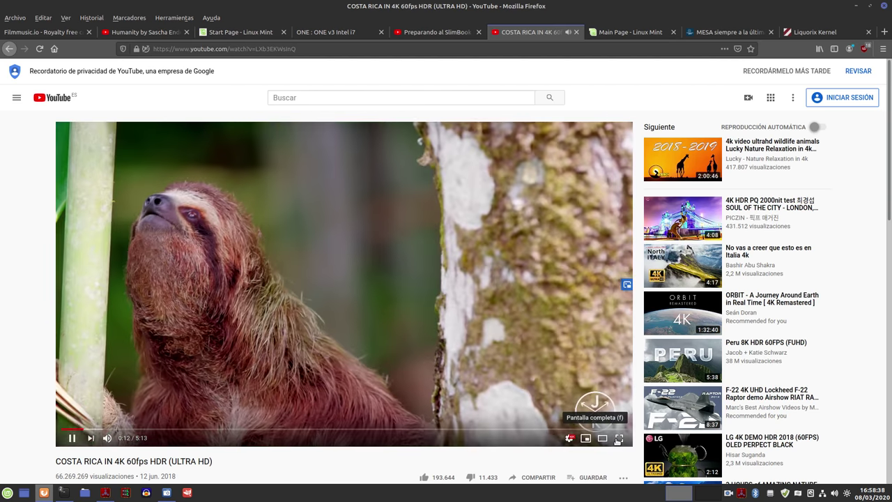
- Watch the Costa Rica video in full screen, exit full screen, and pause playback
left_click(619, 438)
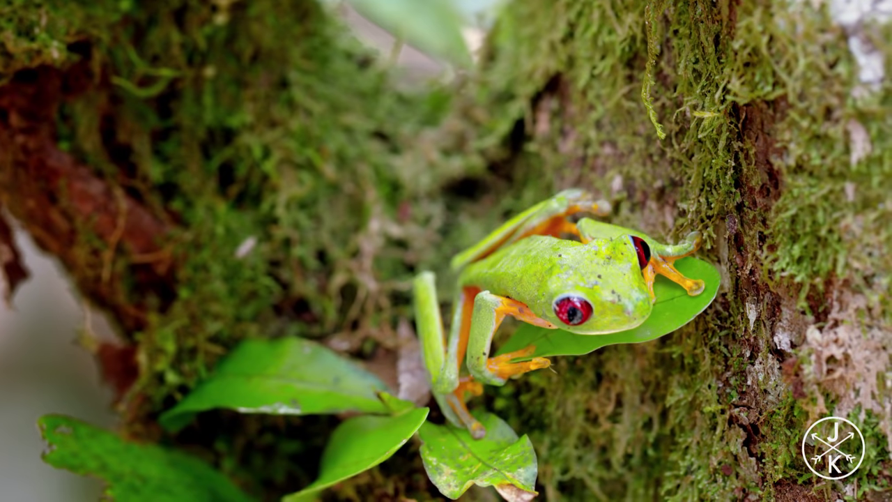
key("Escape")
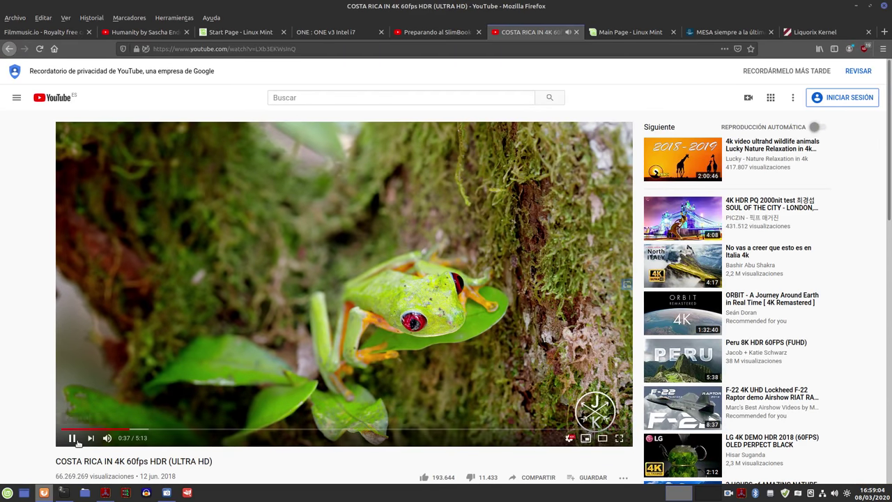
left_click(71, 438)
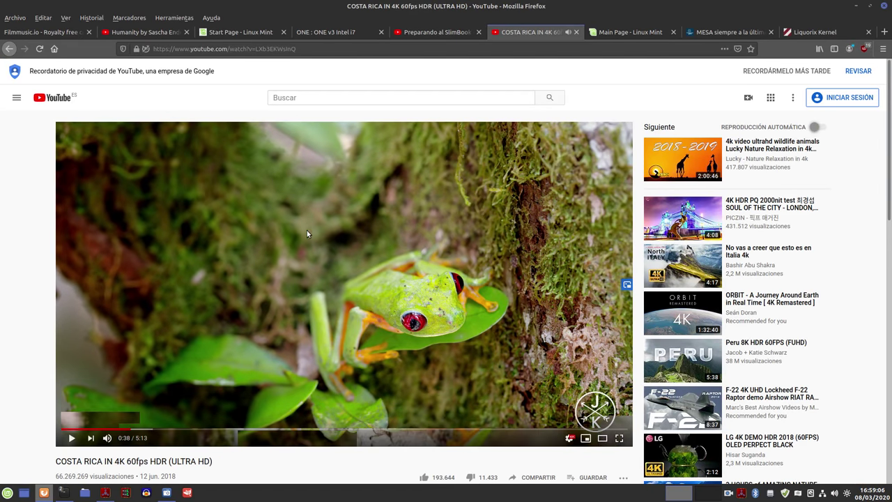
- Resume the Humanity by Sascha Ende music video and minimize Firefox
left_click(127, 35)
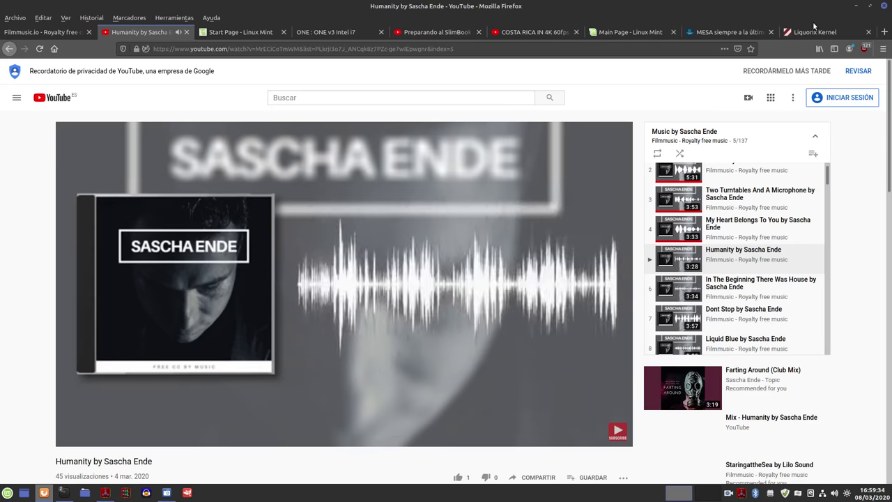
left_click(859, 5)
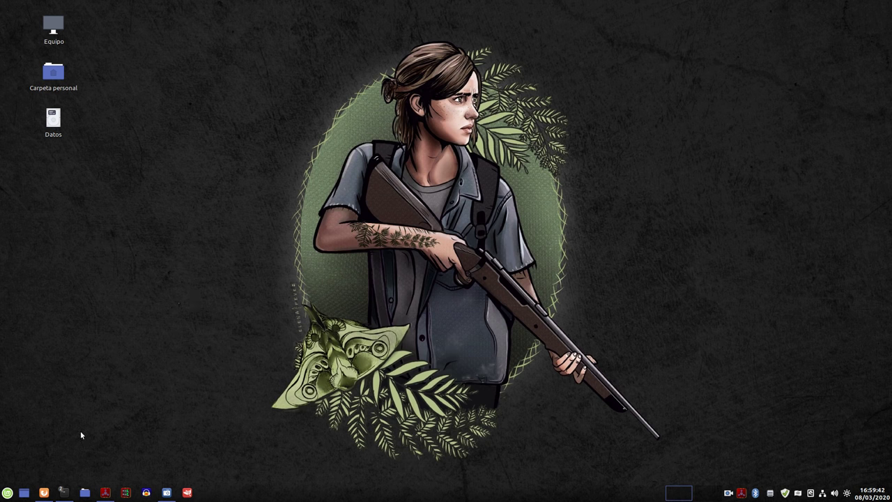
- Bring up the terminal window with the neofetch and inxi output to review the system specifications
mouse_move(63, 492)
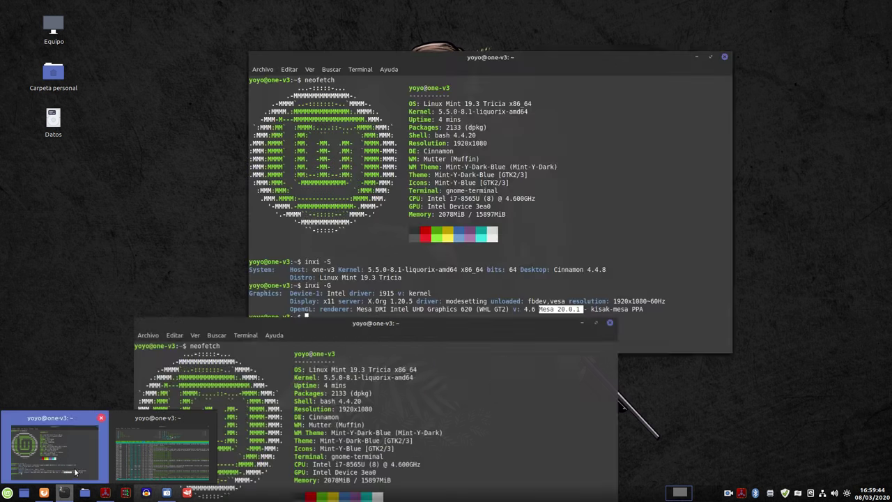
left_click(56, 450)
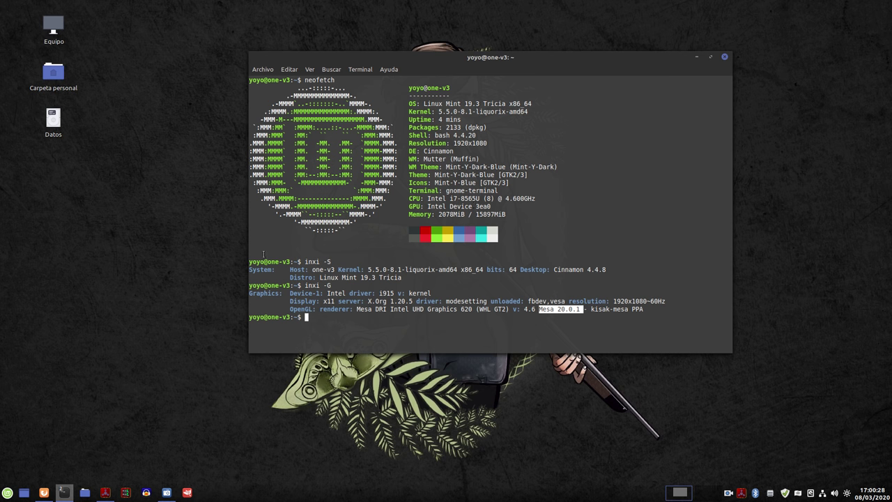
- Examine the ONE mini PC's product page on the Slimbook site in Firefox, and minimize the browser and terminal windows
left_click(44, 492)
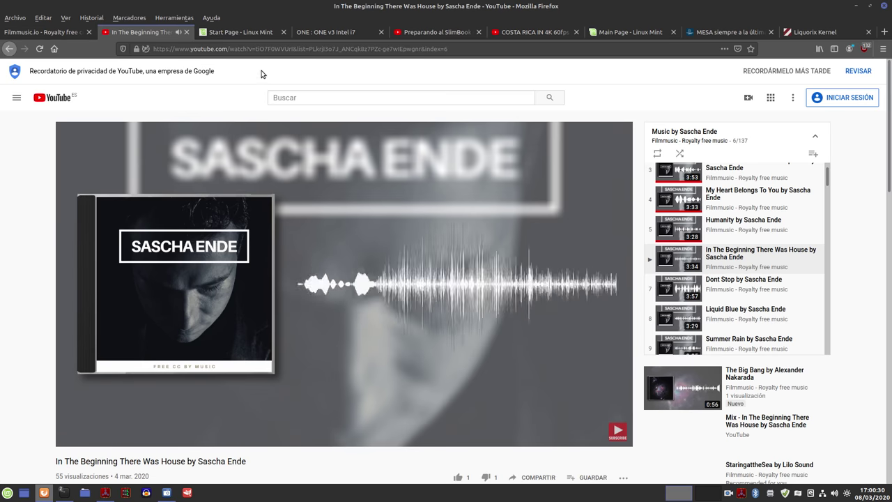
left_click(327, 32)
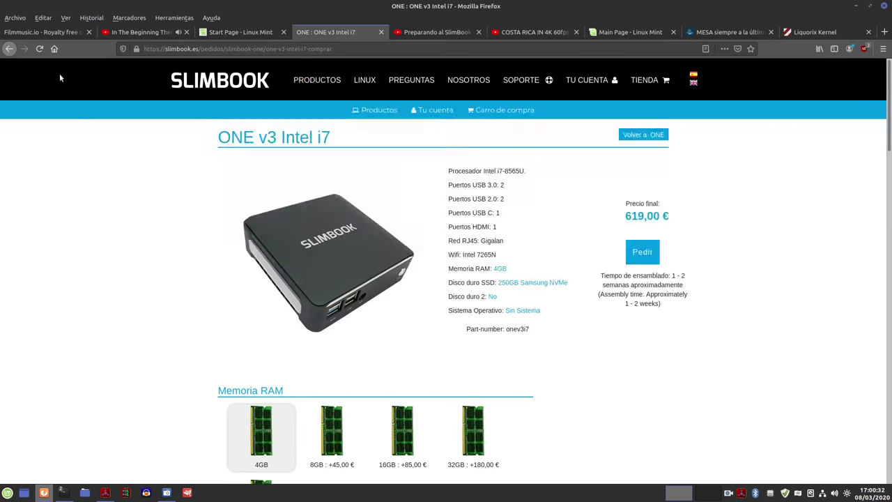
mouse_move(323, 88)
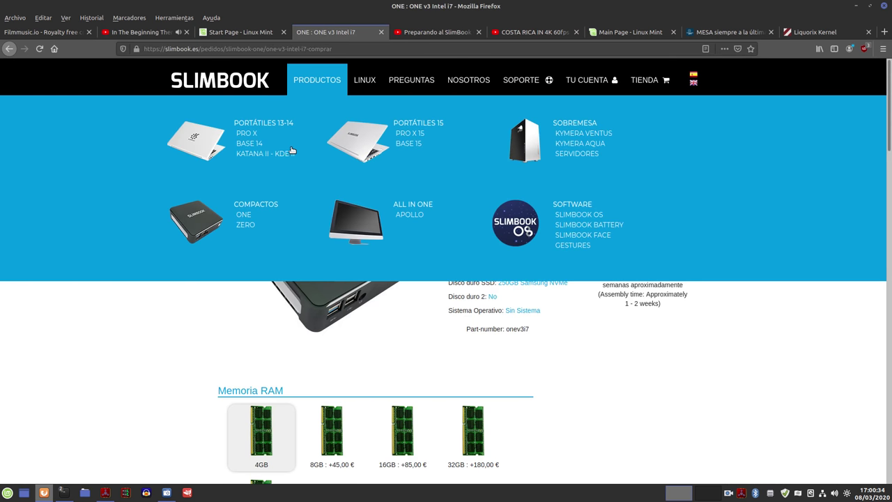
left_click(244, 214)
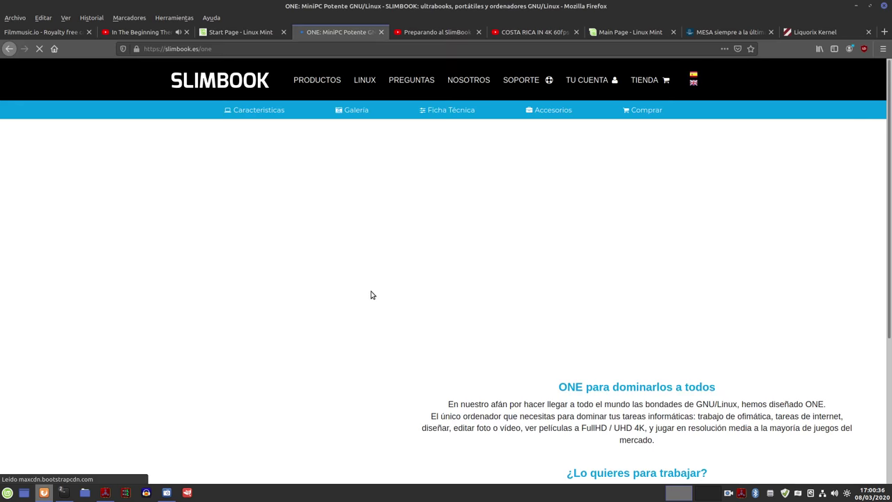
scroll(470, 307, "down", 3)
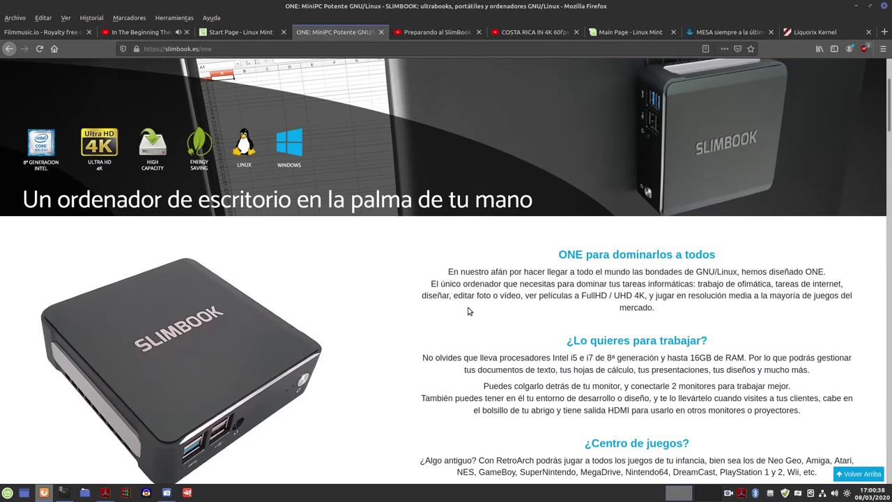
scroll(469, 312, "down", 3)
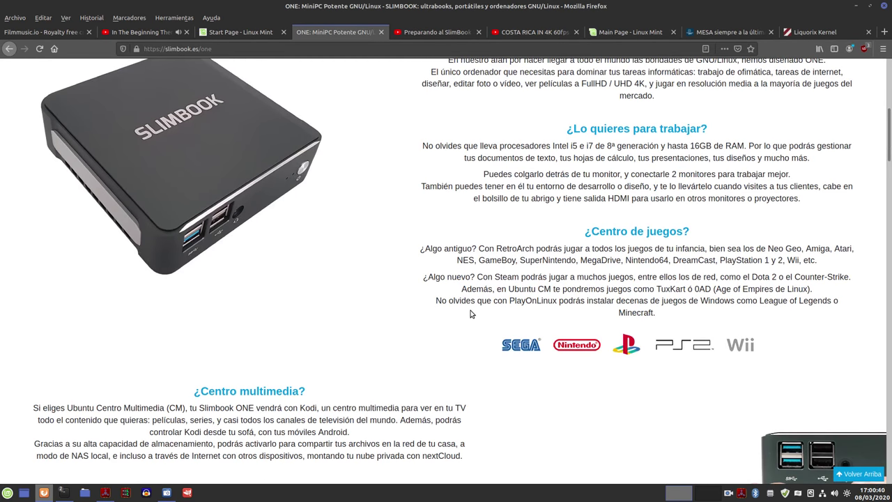
scroll(470, 314, "down", 3)
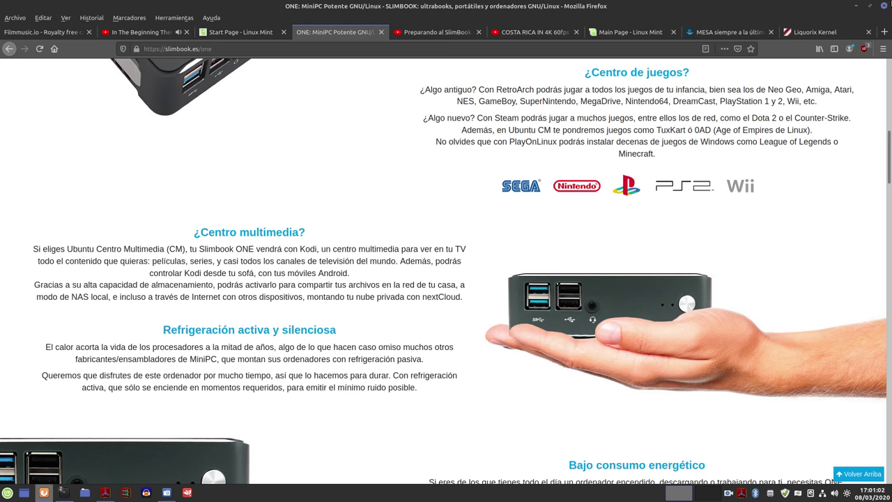
left_click(855, 6)
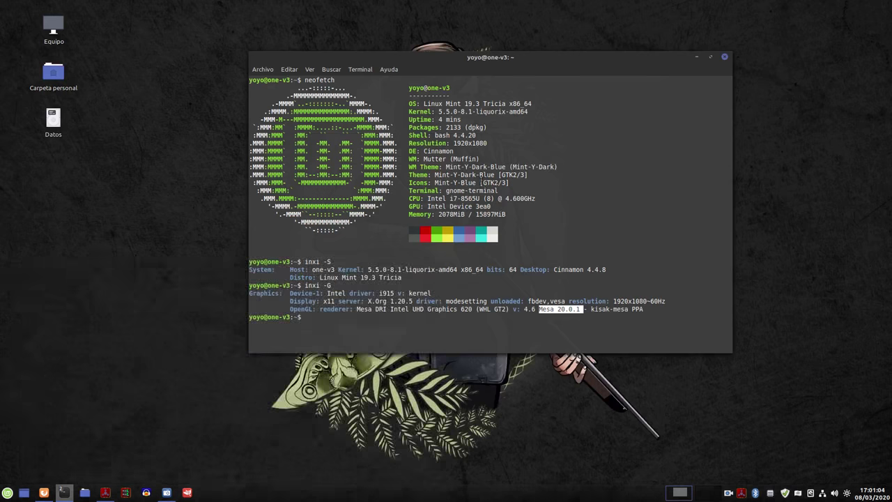
left_click(697, 56)
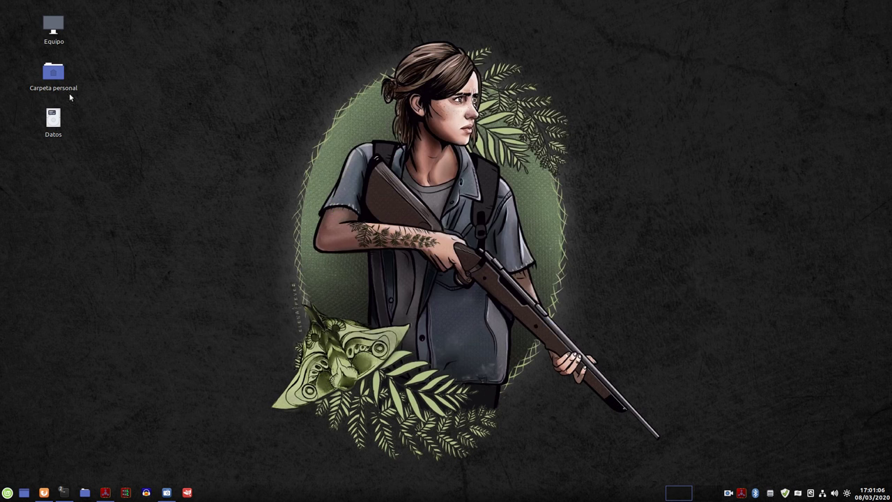
- Open Carpeta personal in a smaller window and check the file size of Nuestra interfaz de audio para Podcast y YouTube.mp4
left_click(54, 78)
double_click(54, 79)
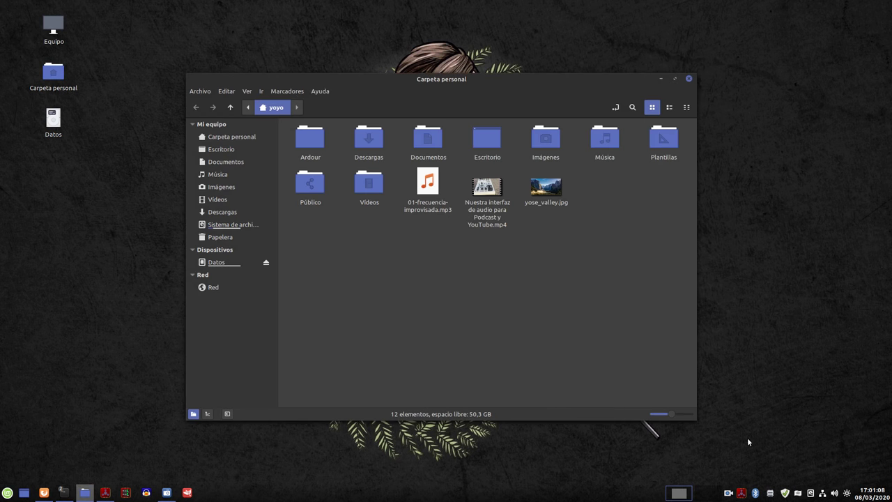
left_click_drag(696, 420, 657, 366)
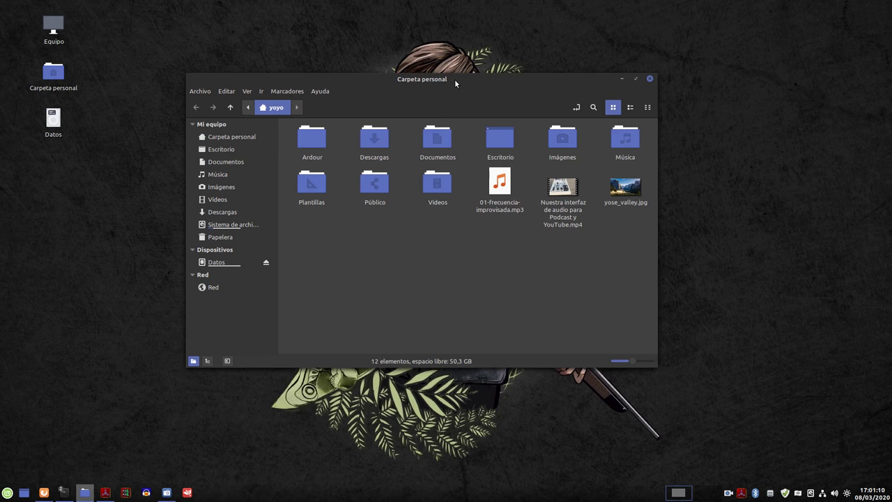
left_click_drag(454, 80, 406, 62)
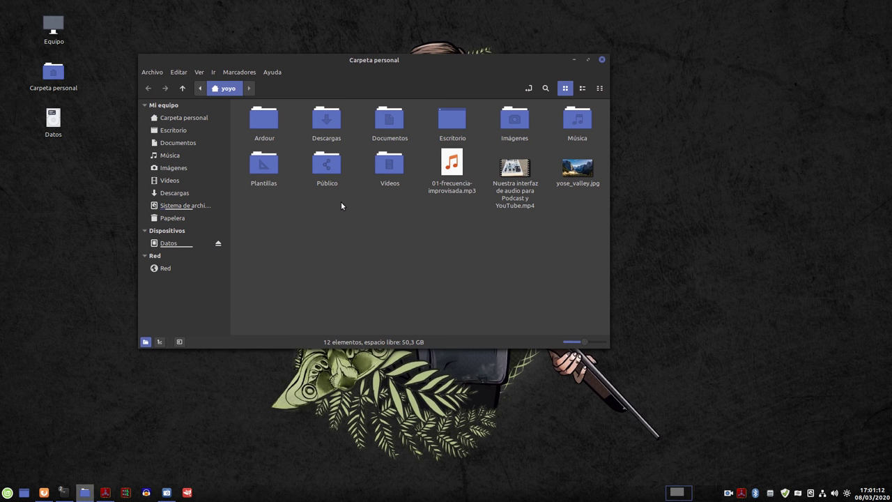
left_click(524, 173)
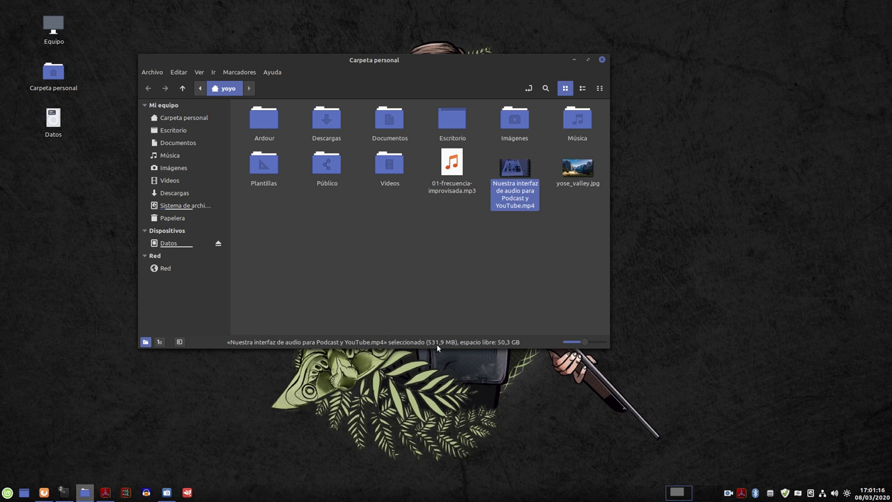
left_click(463, 302)
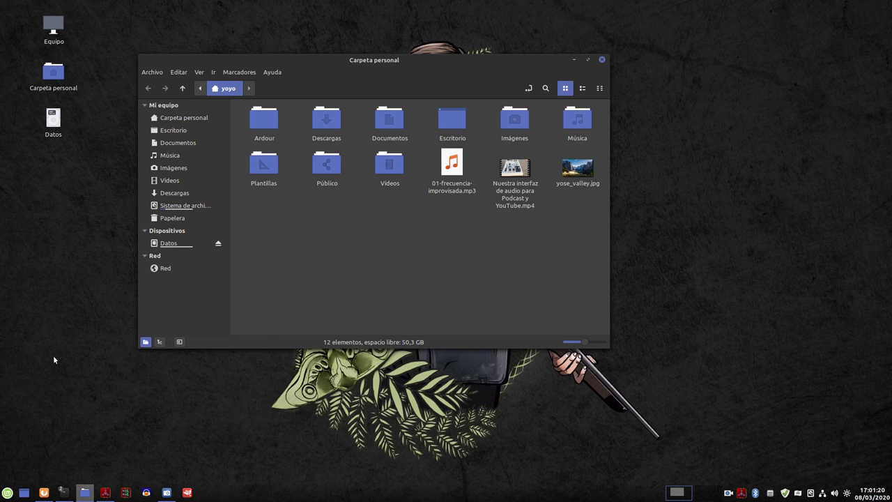
- Search the installed applications for "han" and launch HandBrake
left_click(7, 492)
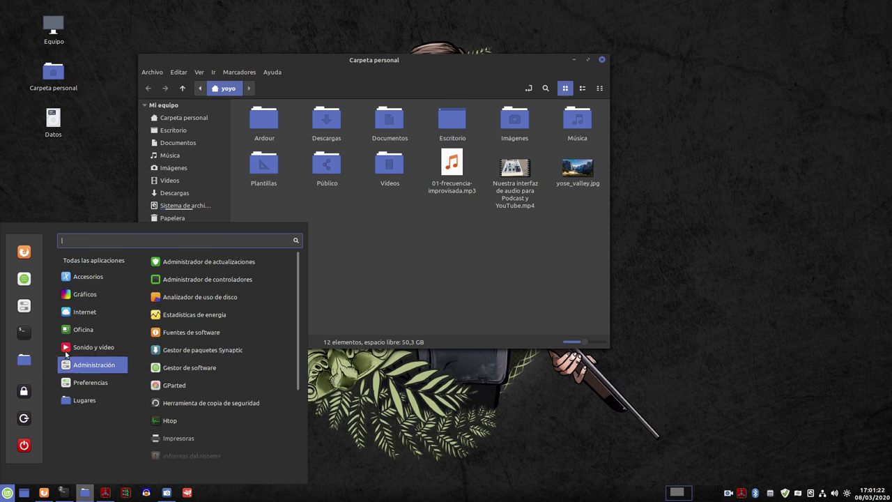
mouse_move(91, 316)
mouse_move(85, 347)
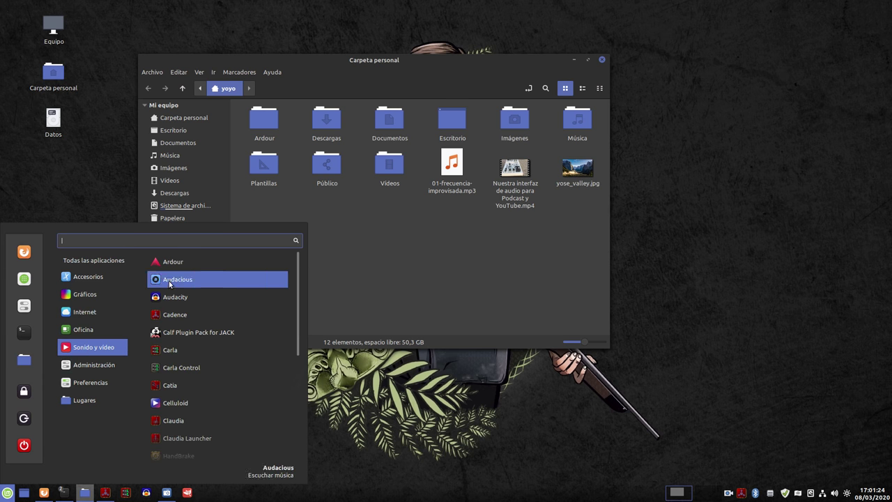
type("han")
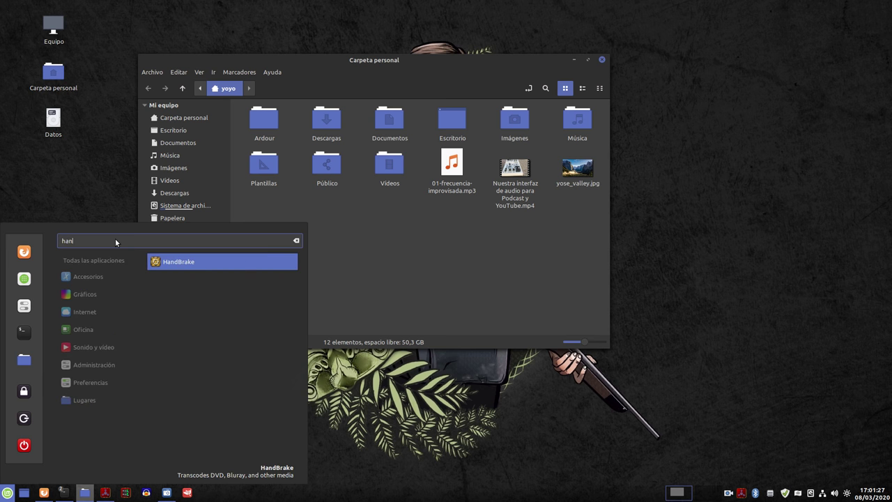
left_click(175, 263)
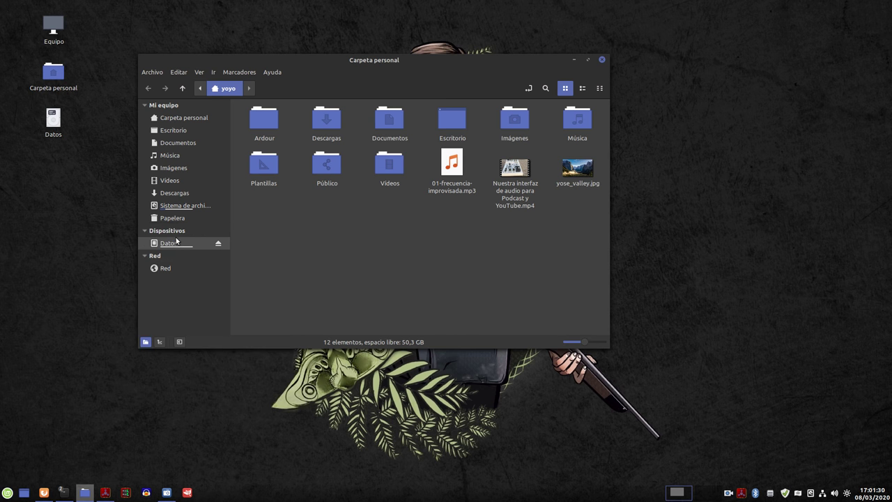
- Rearrange the HandBrake and home folder windows so both are partly visible, and make the HandBrake window taller
left_click_drag(421, 97, 528, 83)
left_click_drag(427, 62, 346, 32)
left_click_drag(556, 83, 419, 115)
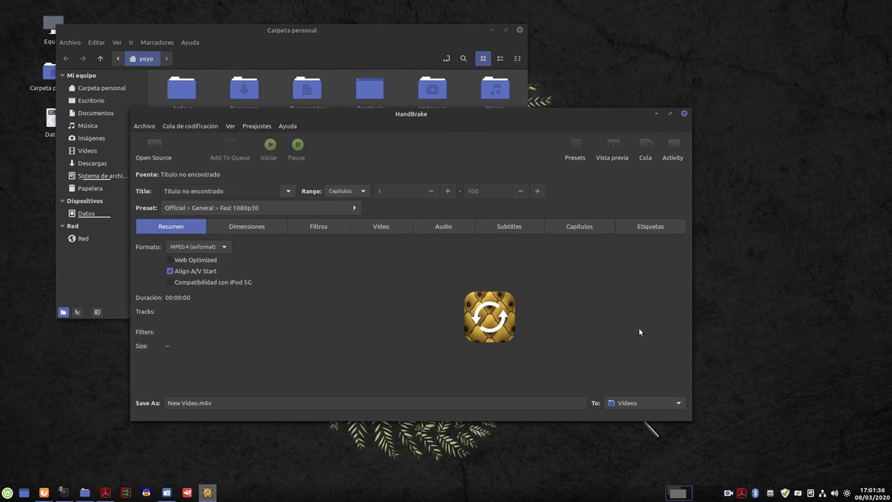
left_click_drag(687, 420, 691, 458)
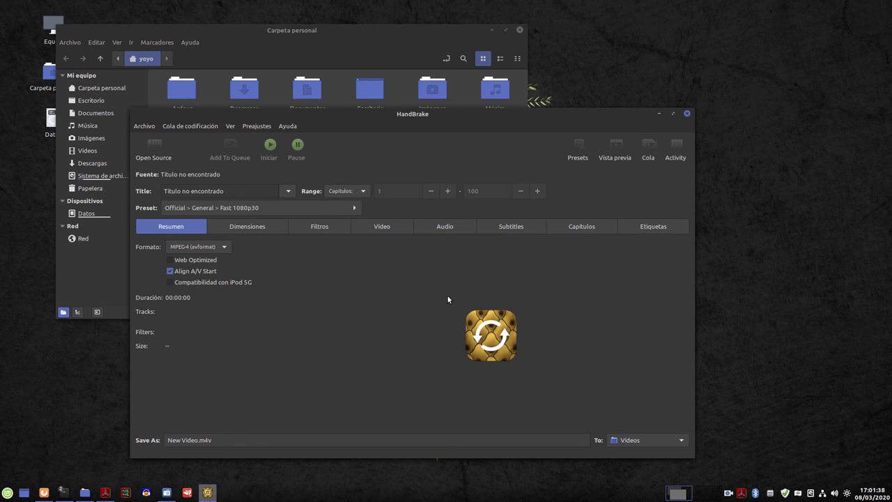
- Load Nuestra interfaz de audio para Podcast y YouTube.mp4 from the home folder as the source and start encoding it with the Fast 1080p30 preset
left_click(155, 148)
left_click(187, 125)
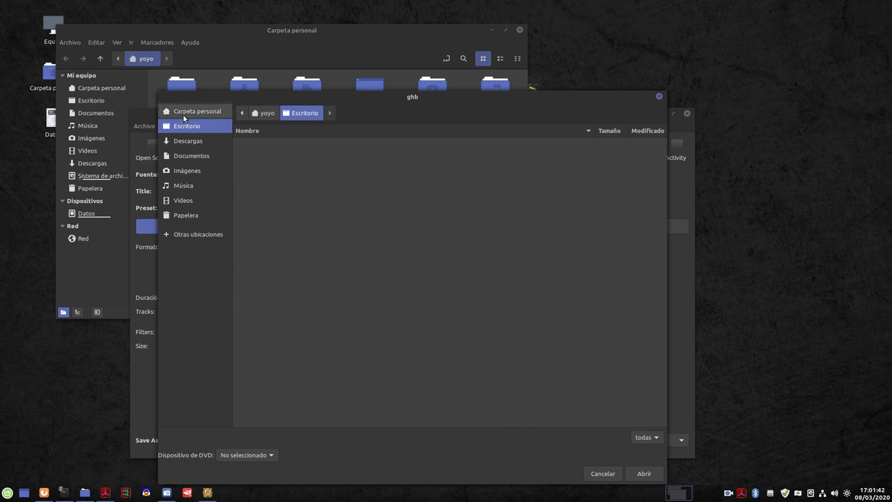
left_click(195, 111)
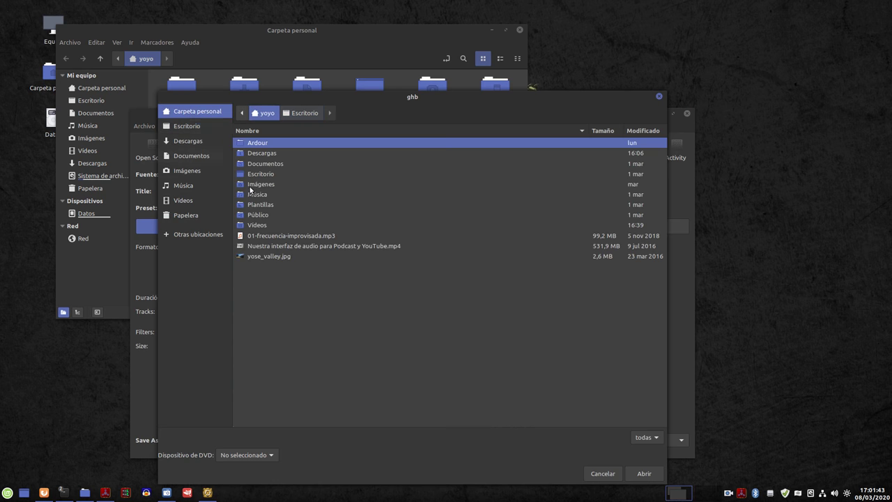
left_click(324, 249)
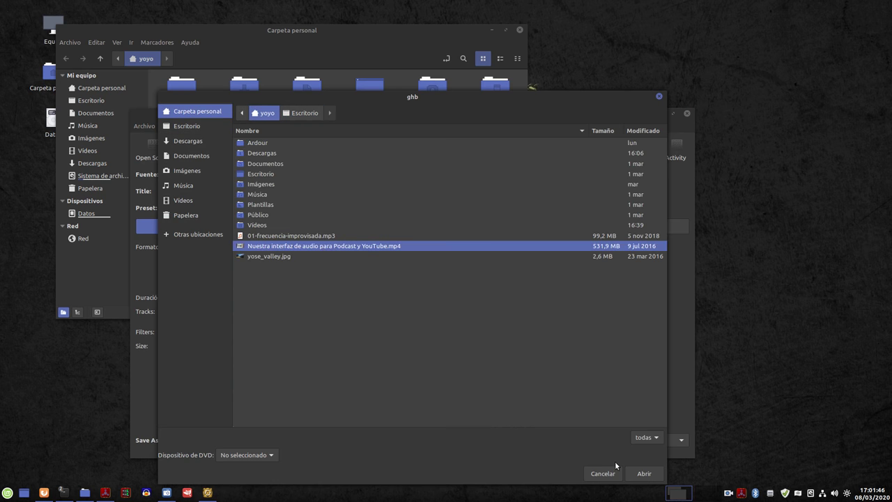
left_click(643, 473)
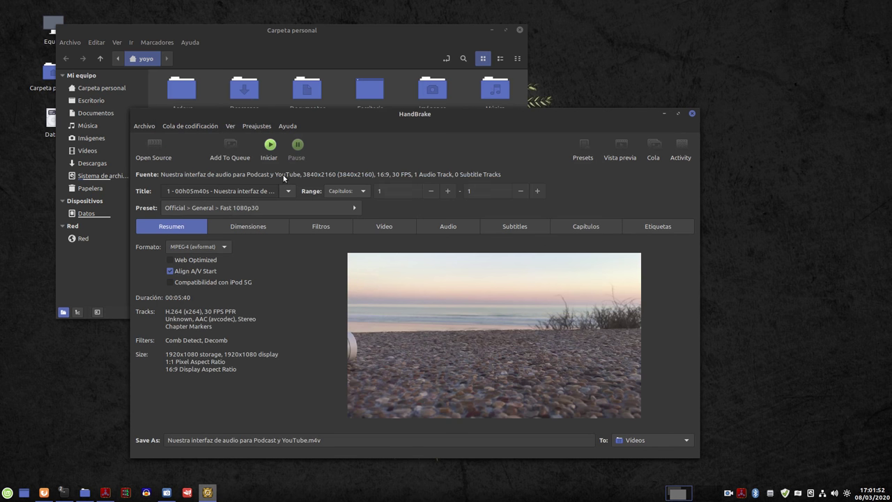
left_click_drag(379, 122, 475, 96)
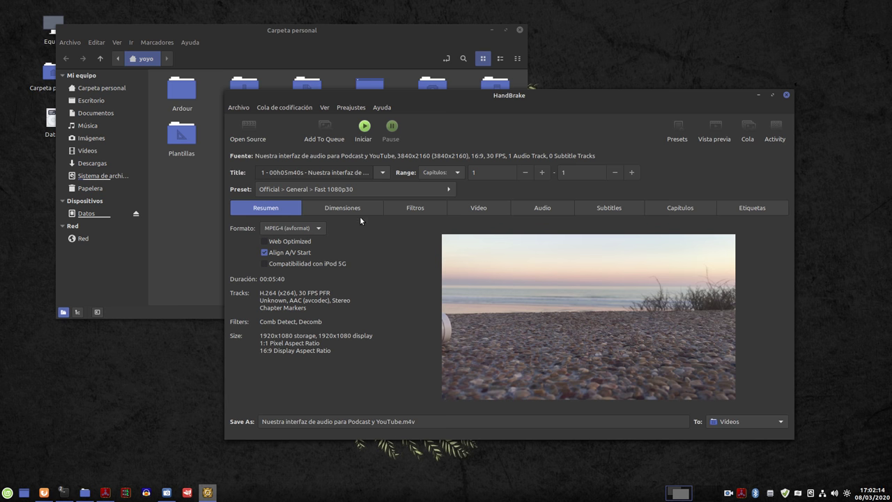
left_click(365, 128)
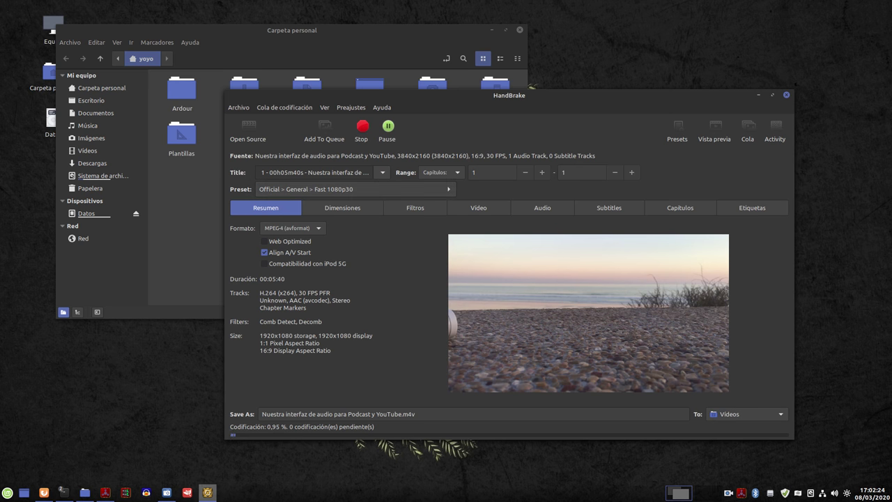
- Check the source MP4's file size in the home folder and return to the HandBrake window
left_click(173, 303)
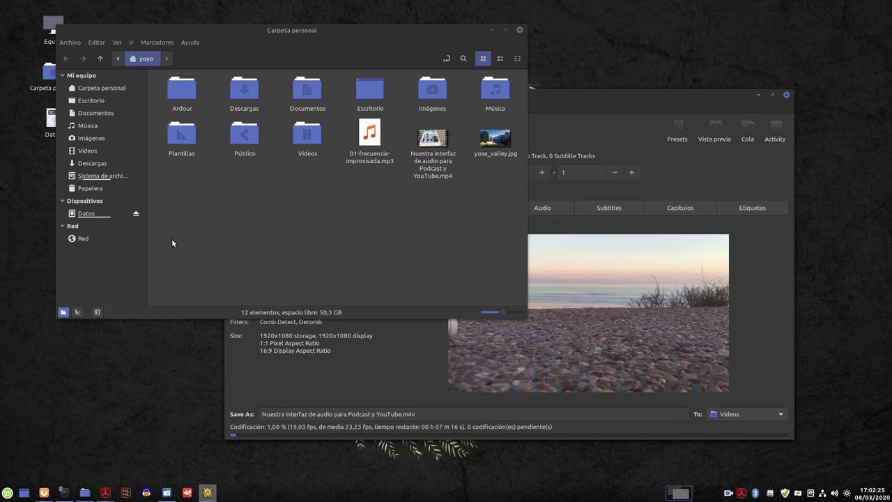
left_click(432, 140)
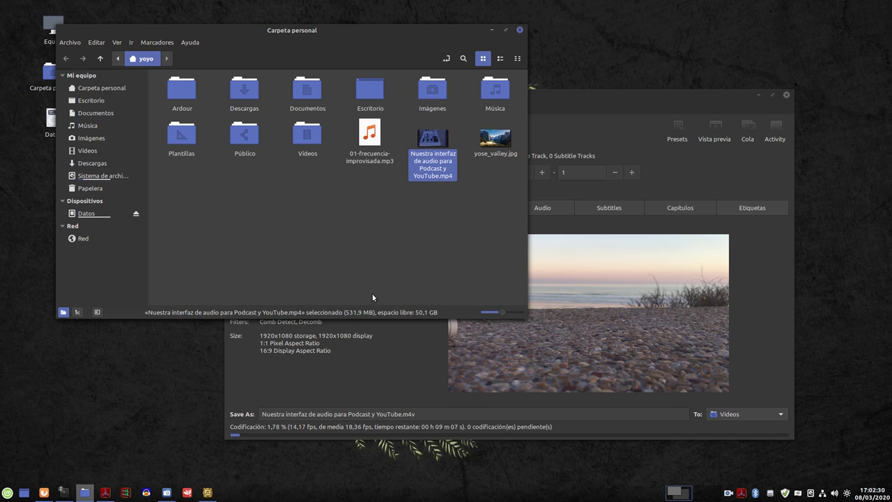
left_click(564, 99)
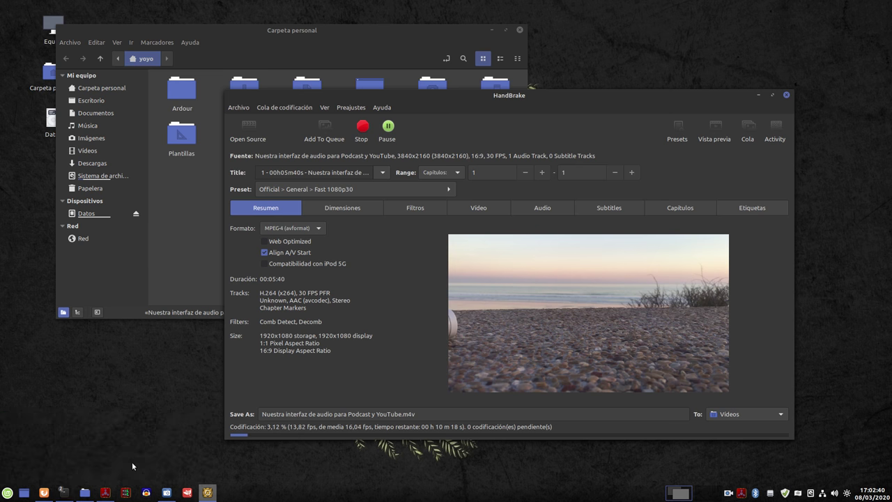
- Examine CPU load in an enlarged htop terminal placed above HandBrake's encoding progress, and minimize the terminal
mouse_move(67, 494)
left_click(163, 449)
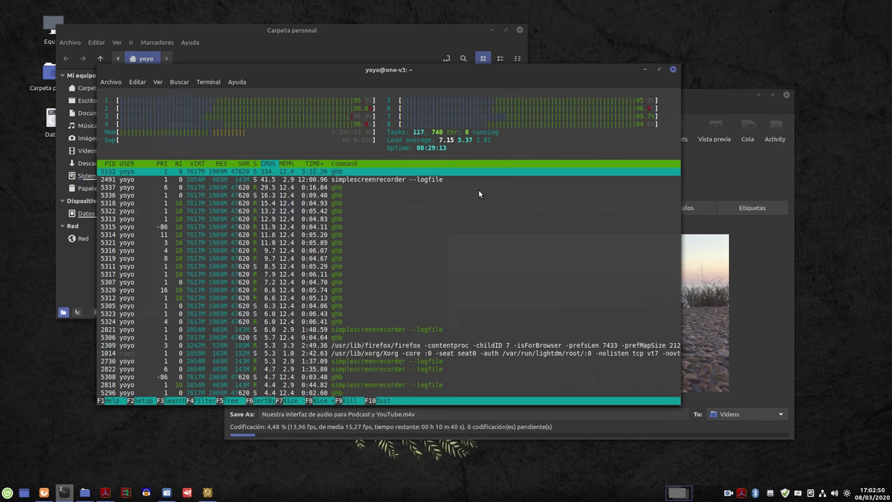
left_click_drag(351, 71, 285, 23)
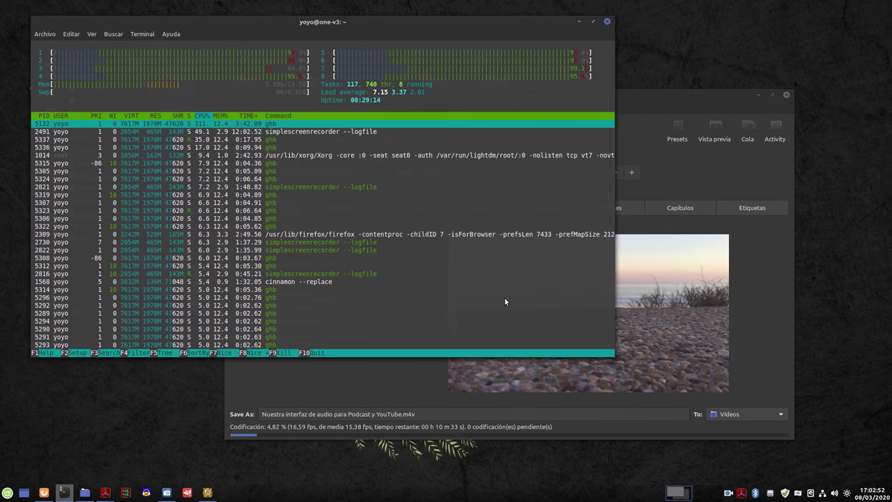
left_click_drag(610, 354, 774, 404)
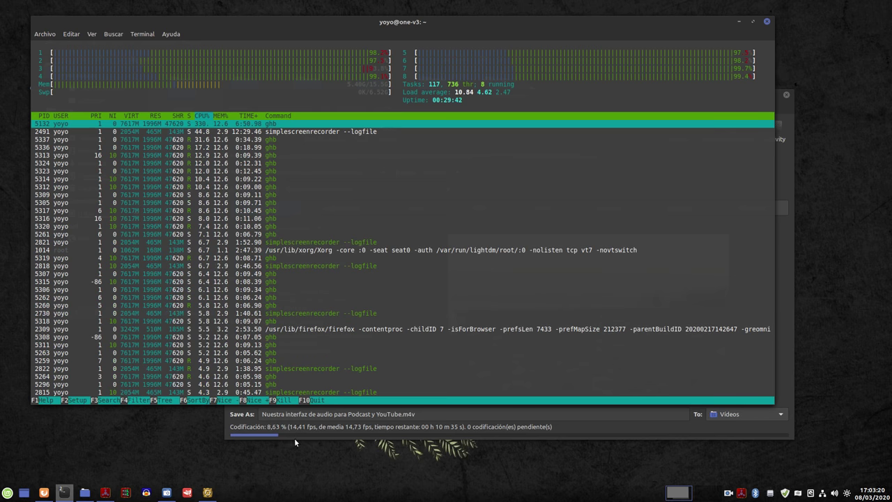
left_click(739, 22)
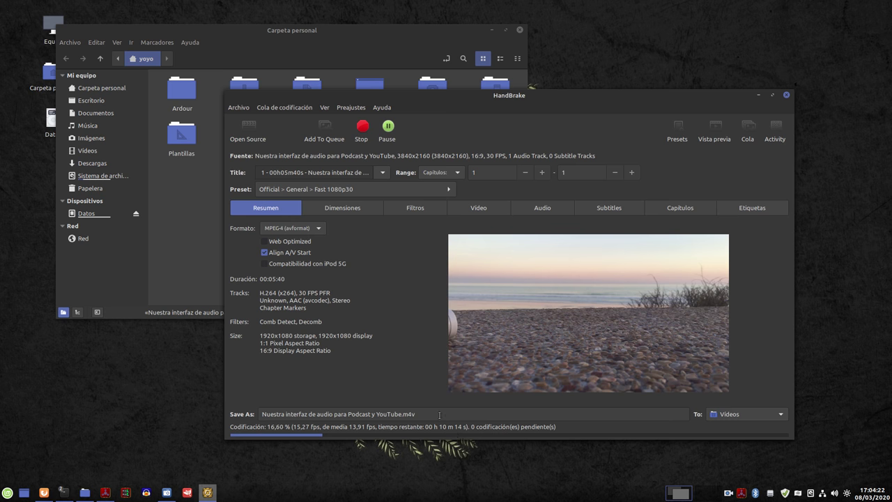
- Stop the running HandBrake encode, cancelling the current job, and close HandBrake
left_click(369, 144)
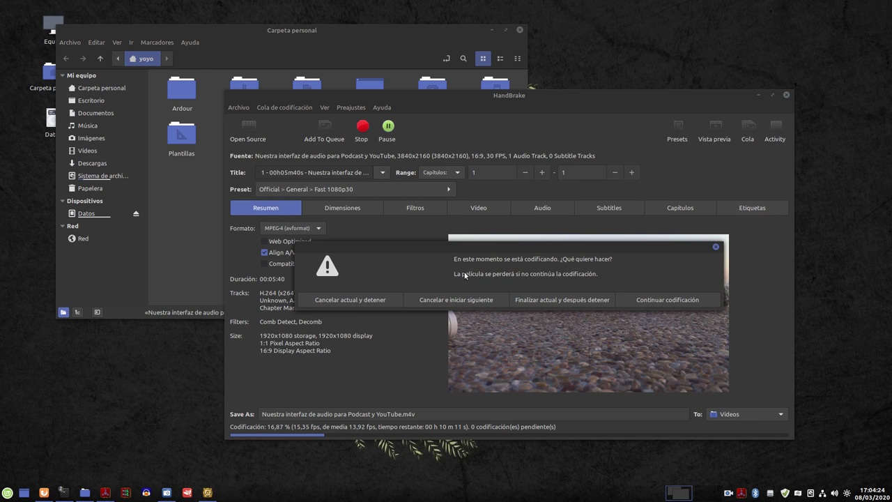
left_click(371, 302)
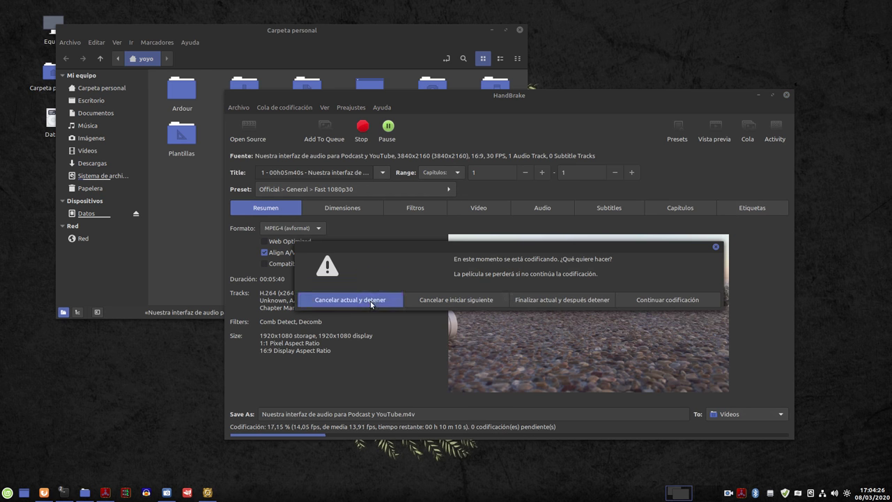
left_click(787, 94)
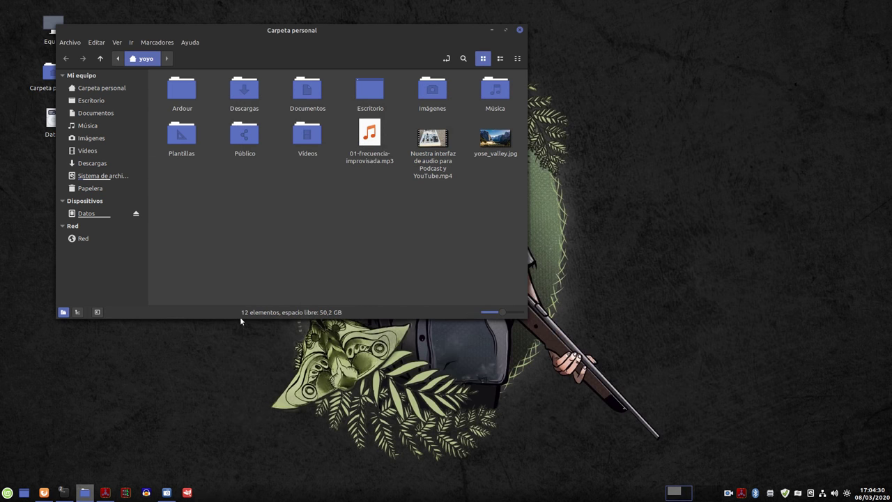
- Switch to Audacity and import 01-frecuencia-improvisada.mp3 from the home folder
left_click(147, 491)
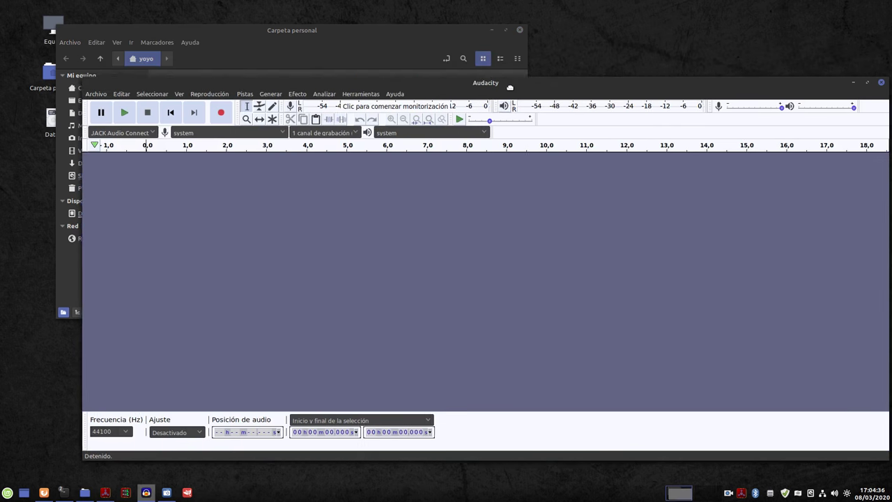
left_click_drag(511, 49, 509, 108)
left_click(426, 28)
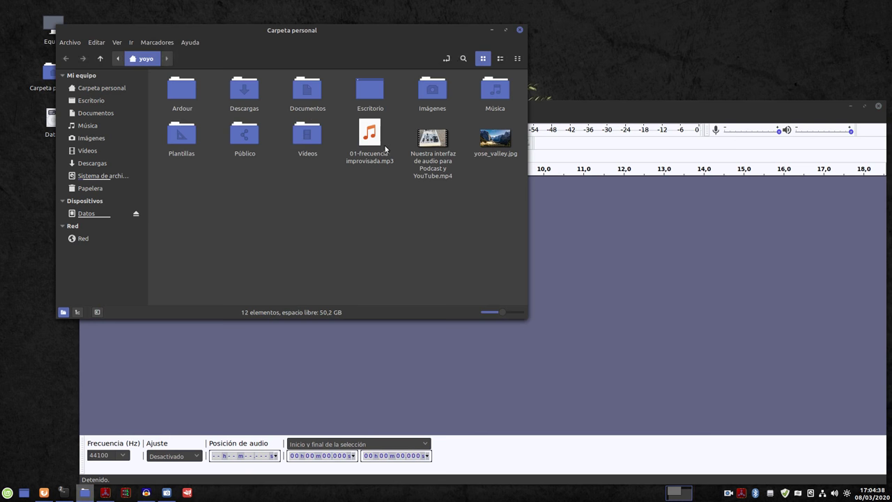
left_click(372, 133)
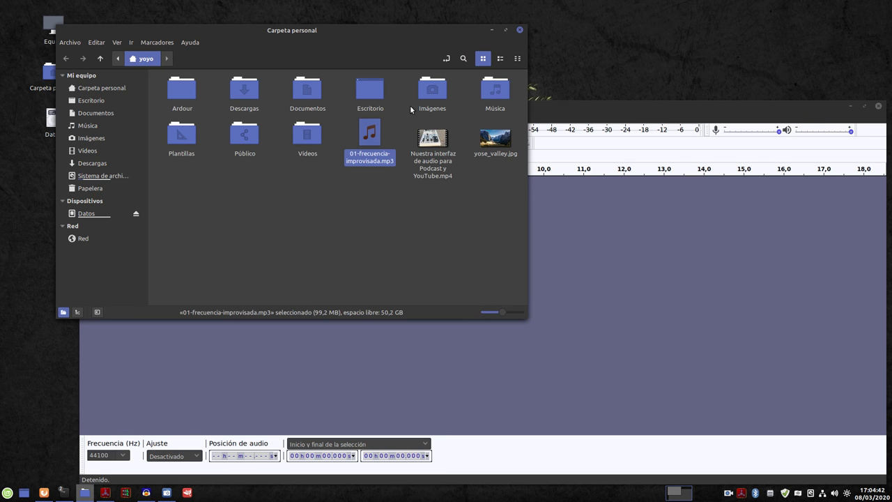
left_click_drag(374, 141, 307, 354)
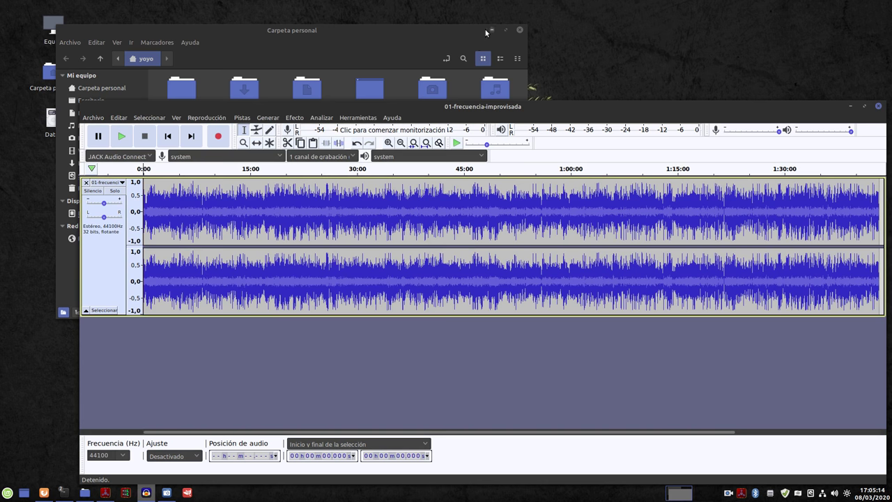
- Reposition and widen the Audacity window, and check the source MP3's file size in the home folder before minimizing that folder
left_click(491, 30)
left_click_drag(528, 109, 465, 36)
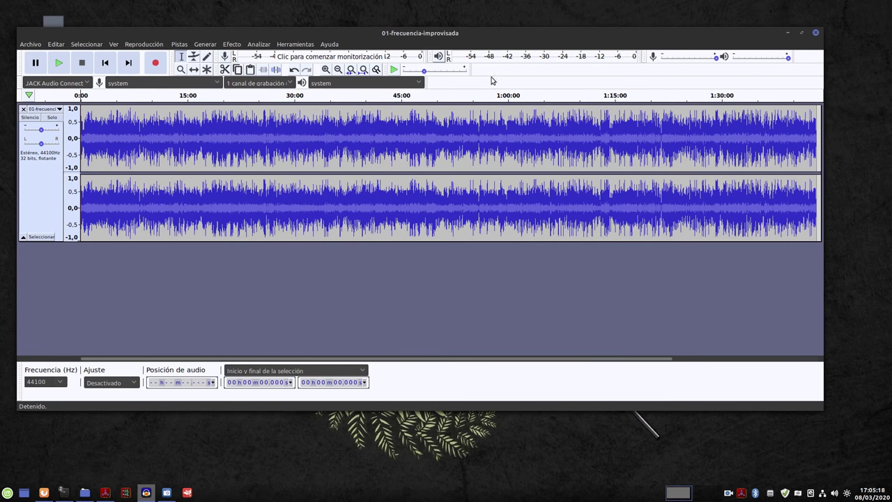
left_click_drag(820, 412, 859, 404)
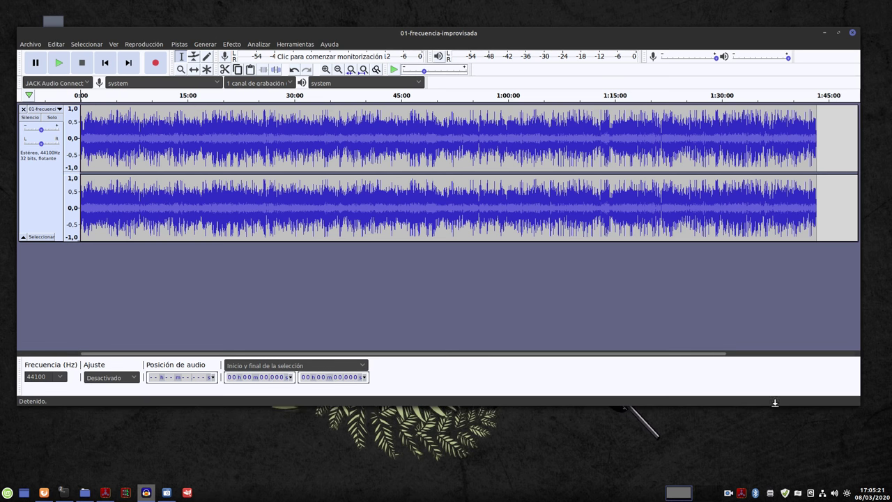
left_click(85, 493)
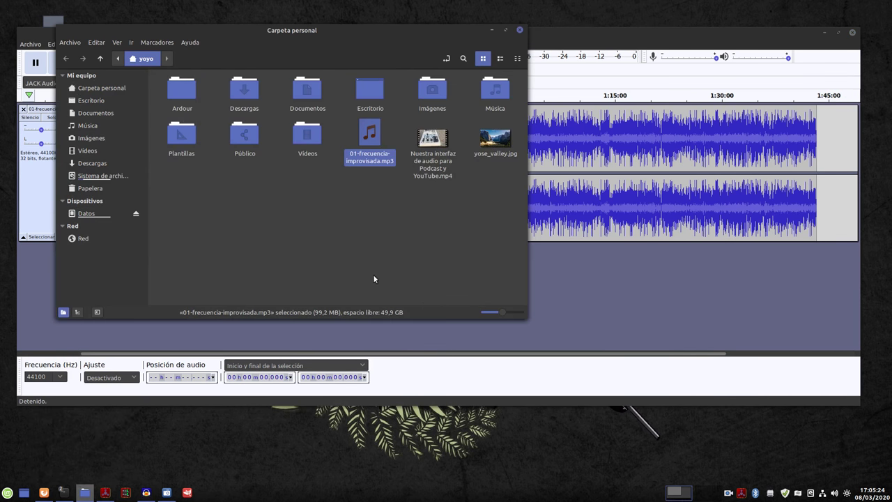
left_click(491, 29)
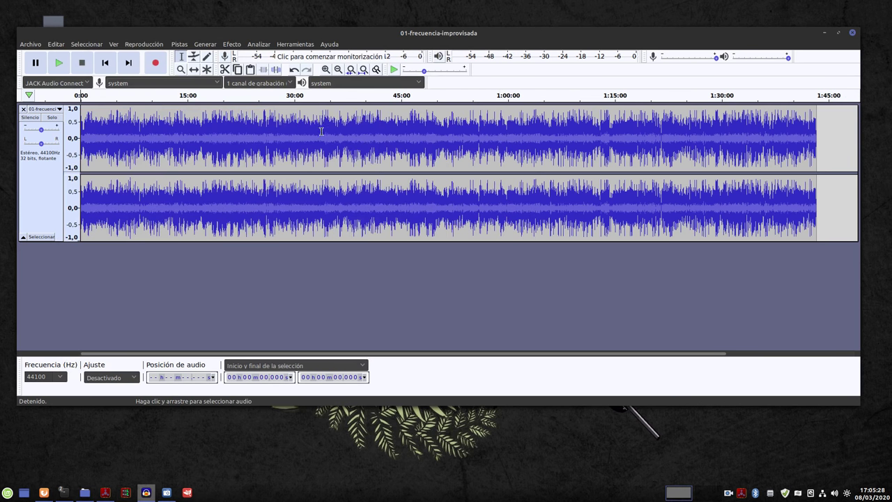
- Export the audio to the home folder as bbbbbb.mp3 using the Estándar, 170-210 kbps preset, accepting the existing metadata tags
left_click(39, 45)
mouse_move(51, 125)
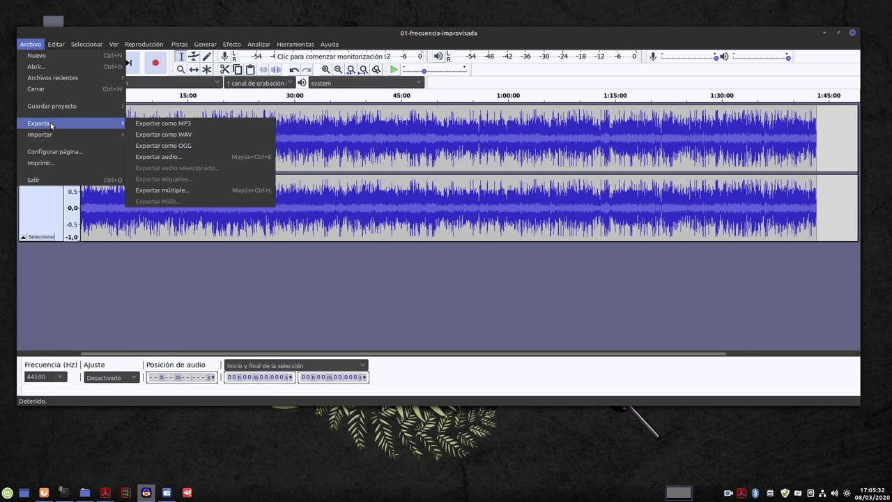
left_click(151, 127)
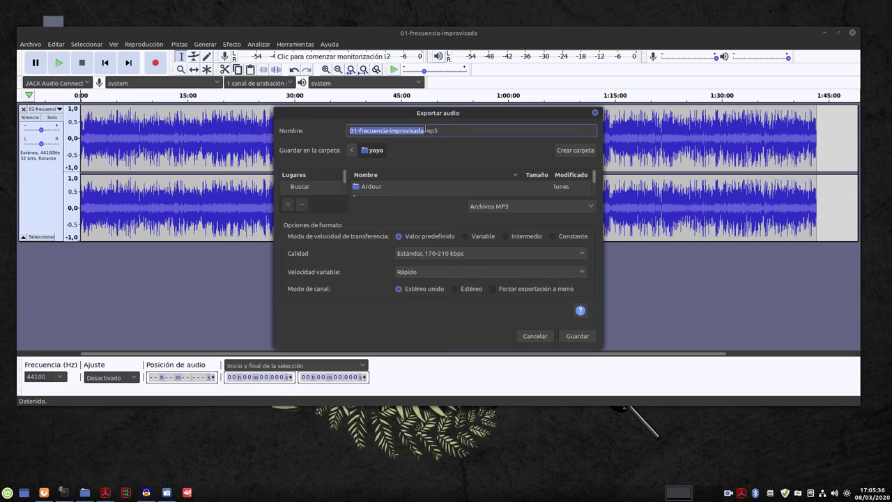
left_click(422, 130)
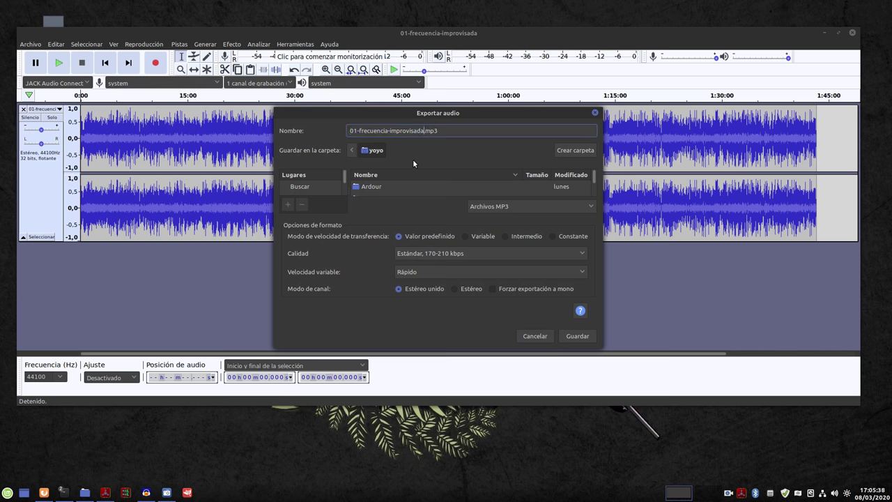
key("BackSpace")
key("BackSpace")
key("BackSpace")
key("BackSpace")
key("BackSpace")
key("BackSpace")
key("BackSpace")
key("BackSpace")
key("BackSpace")
key("BackSpace")
key("BackSpace")
key("BackSpace")
key("BackSpace")
key("BackSpace")
key("BackSpace")
key("BackSpace")
key("BackSpace")
key("BackSpace")
key("BackSpace")
key("BackSpace")
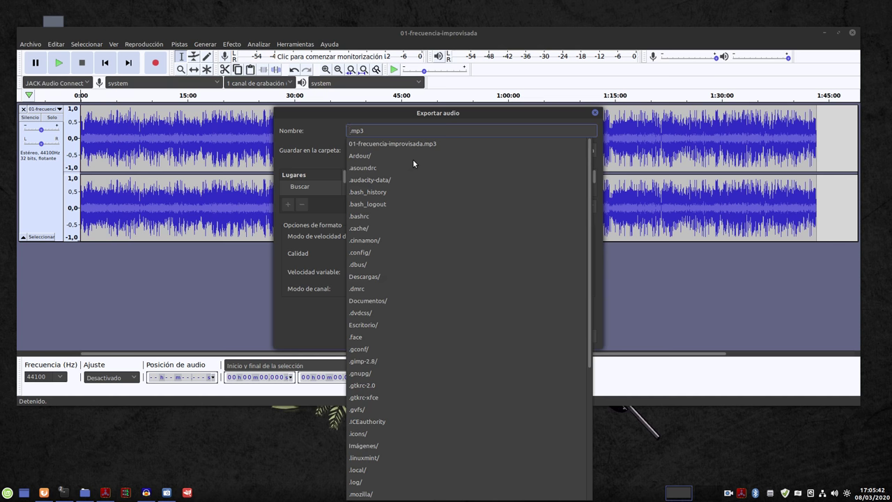
type("bbbbbb")
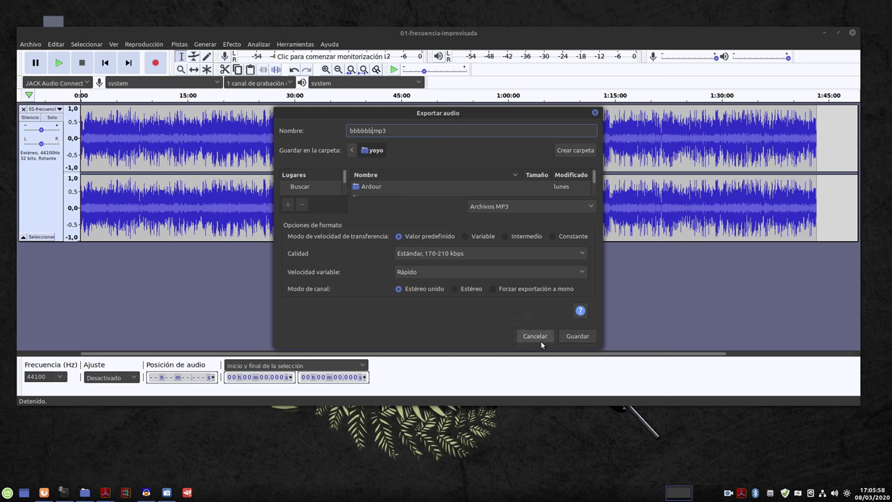
left_click(577, 336)
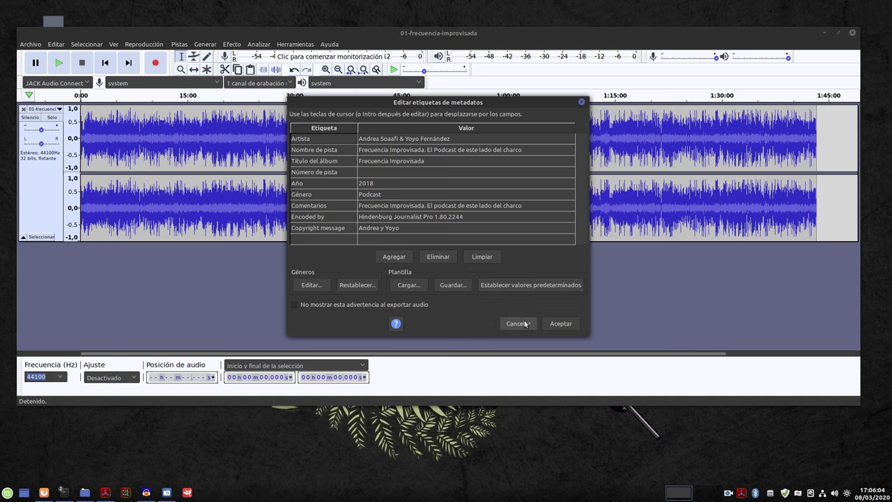
left_click(560, 323)
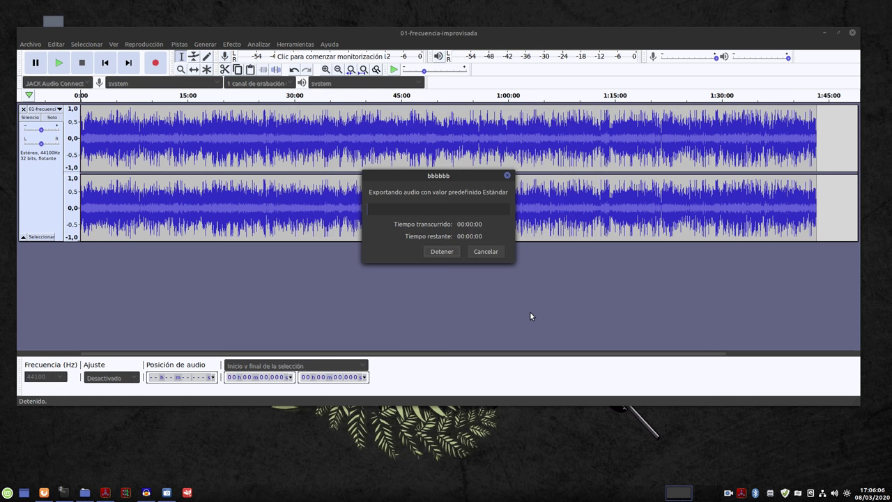
- Examine CPU load in the htop terminal during the MP3 export, return to Audacity, and move the progress dialog clear of the waveform
left_click_drag(438, 181, 417, 248)
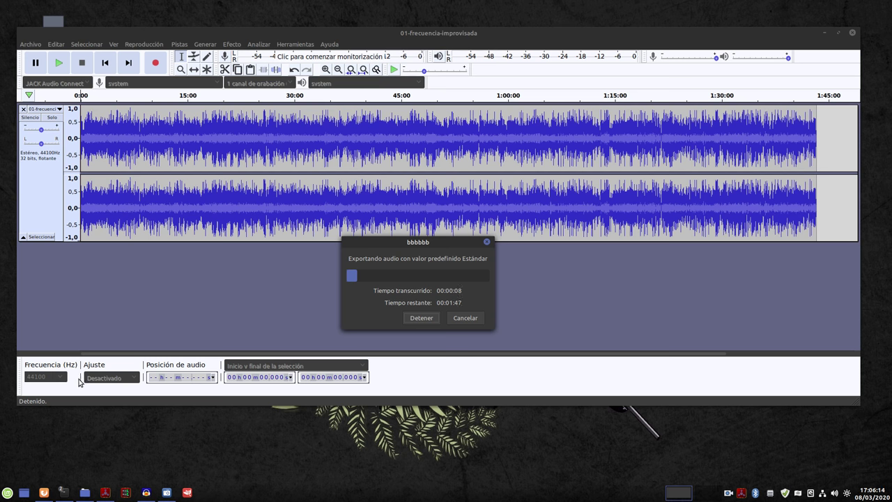
mouse_move(66, 490)
left_click(55, 448)
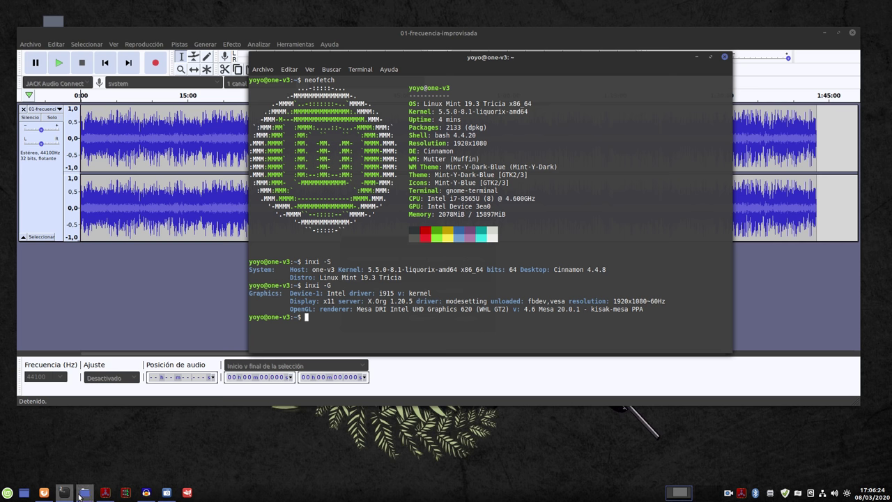
mouse_move(63, 495)
left_click(160, 451)
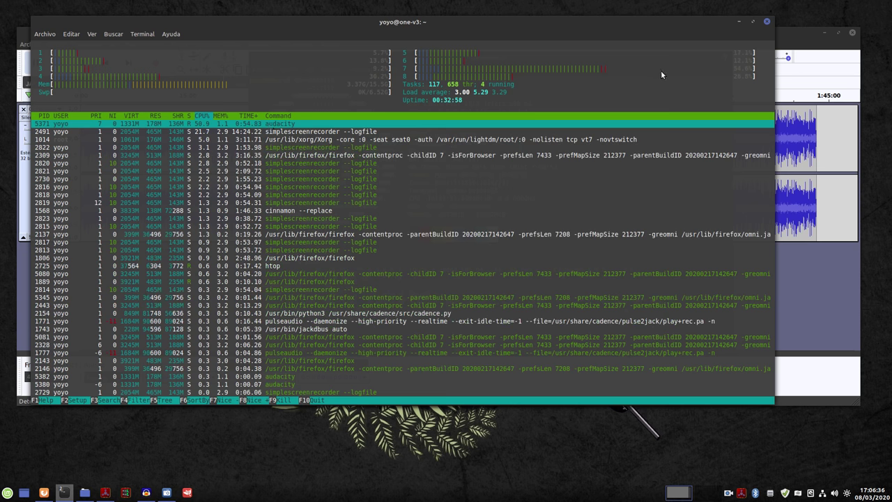
left_click_drag(396, 24, 436, 104)
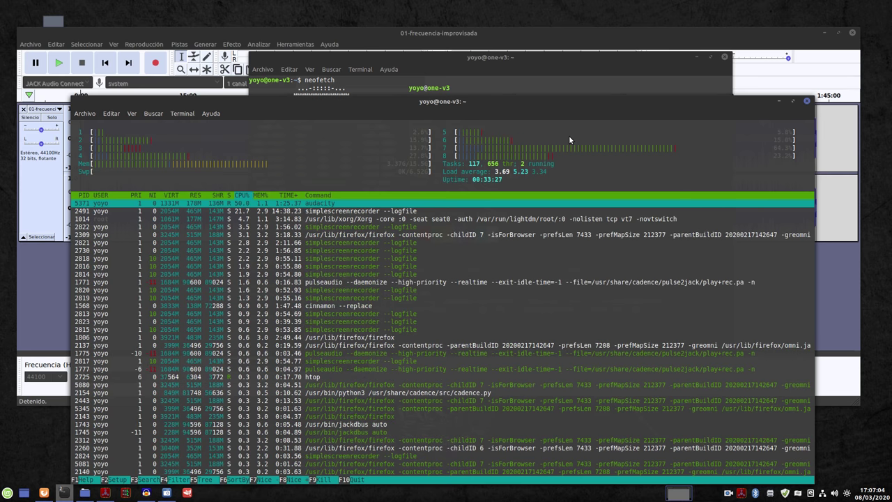
left_click(782, 101)
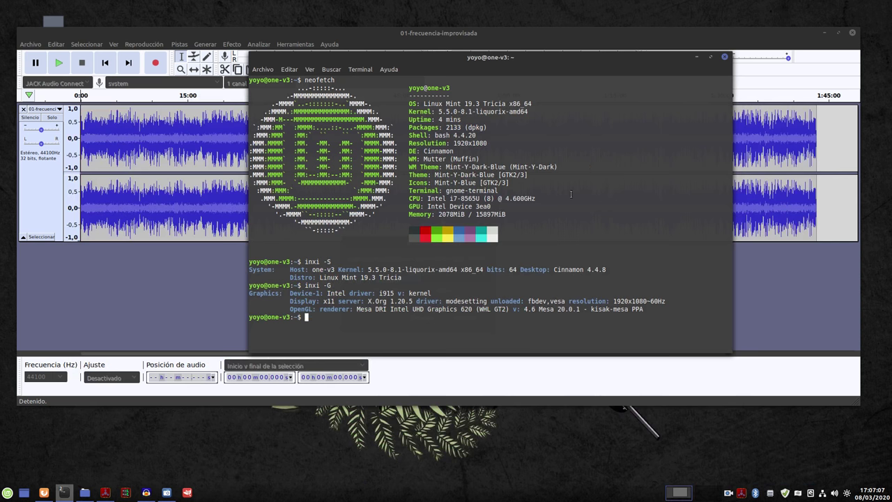
left_click(737, 34)
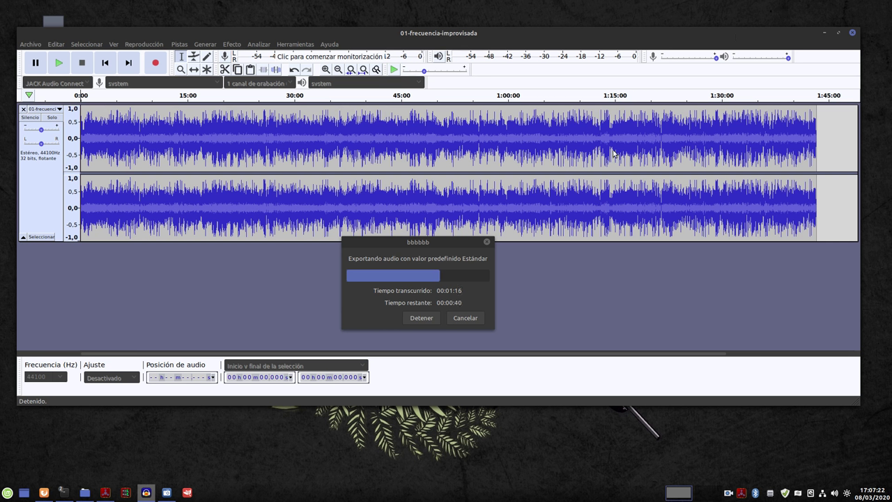
left_click_drag(439, 246, 539, 352)
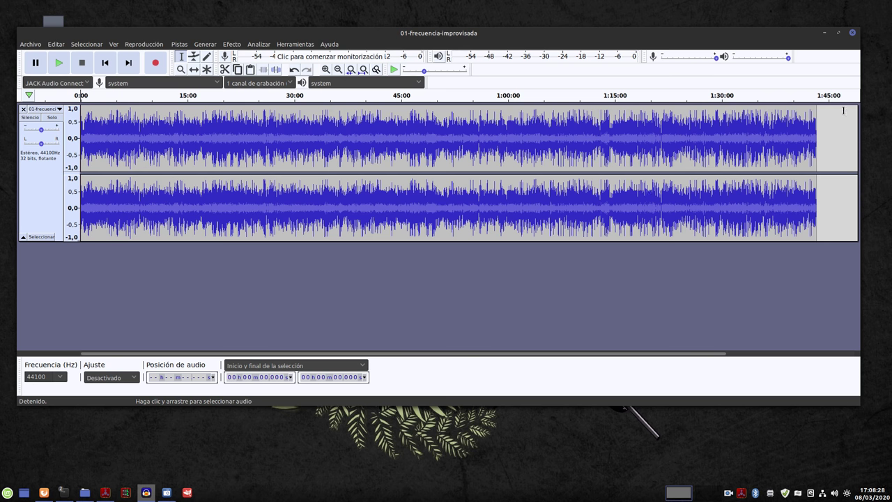
- Minimize Audacity and arrange the neofetch and htop terminals so both are partly visible
left_click(826, 33)
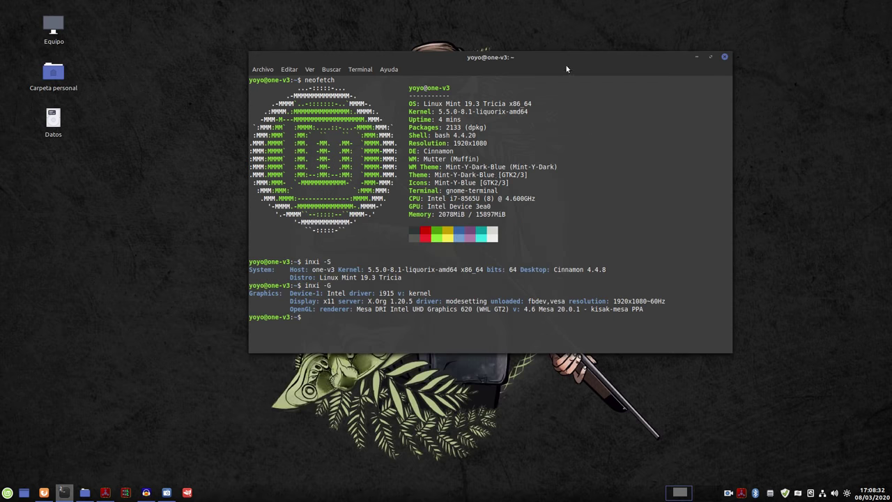
left_click_drag(566, 70, 356, 42)
mouse_move(64, 493)
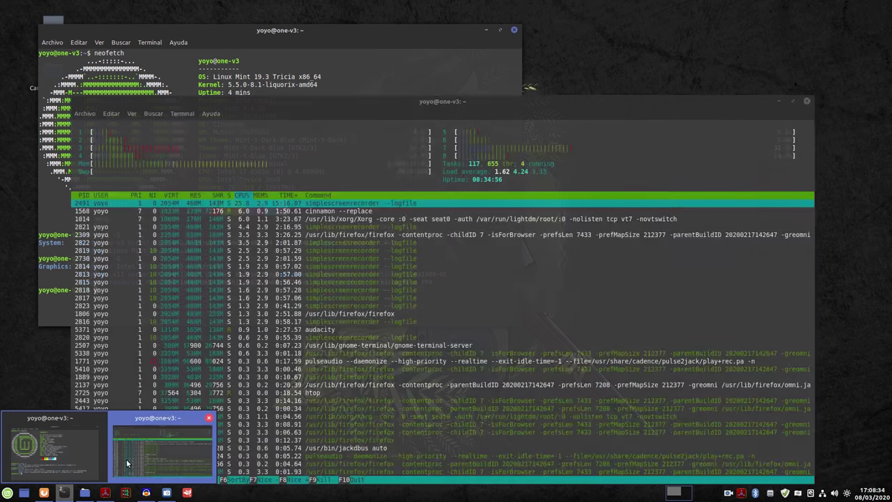
left_click(160, 446)
left_click_drag(490, 108, 533, 102)
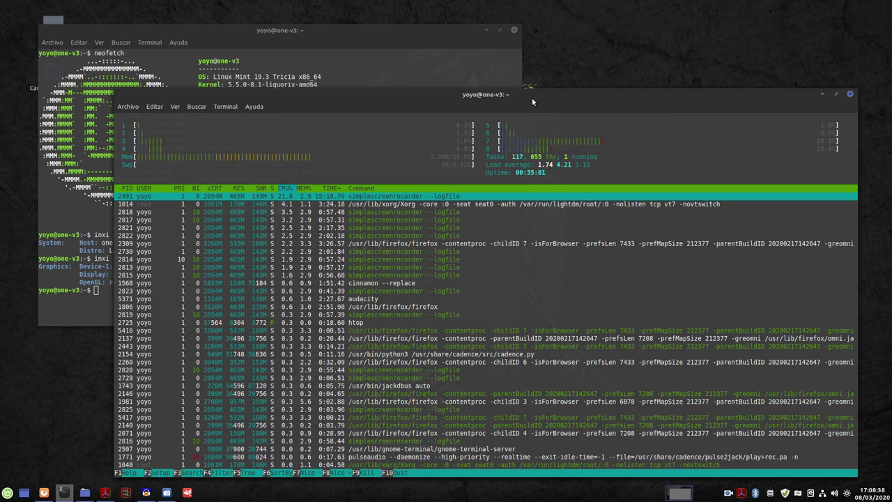
- Launch LibreOffice Writer, enter the test text ofofwvfjffffopjfjj in the blank document, and close it without saving
left_click(7, 493)
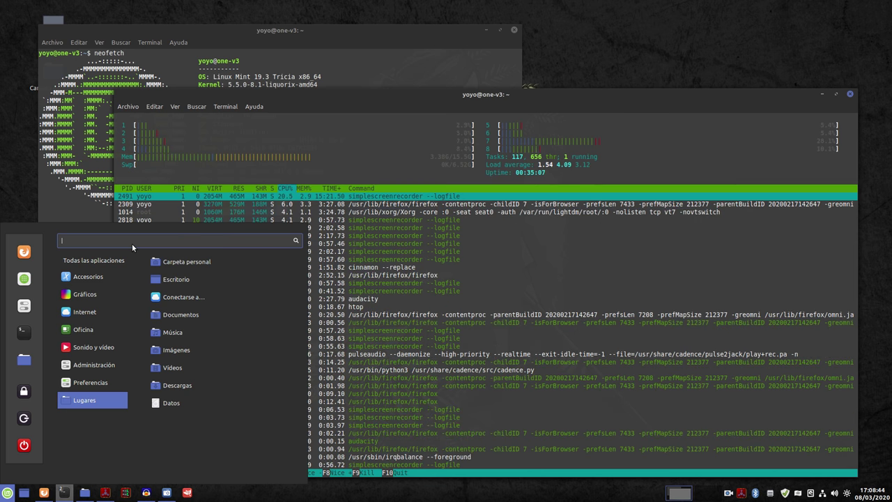
mouse_move(88, 330)
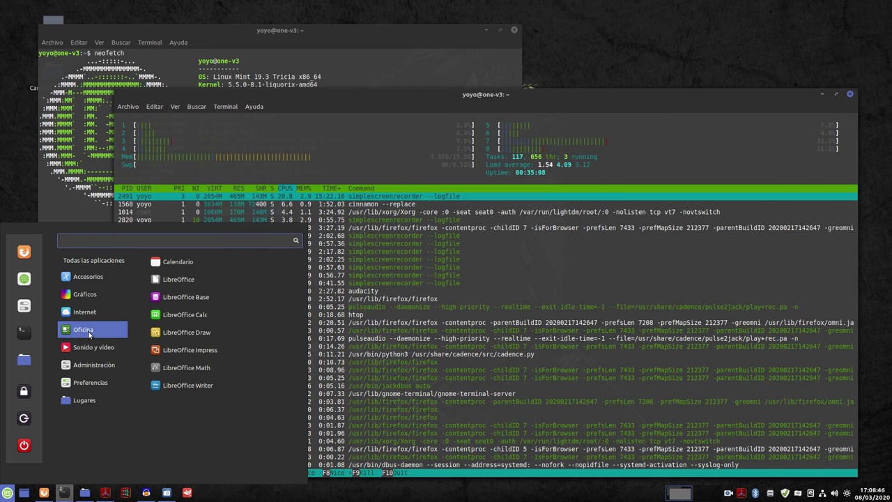
left_click(201, 386)
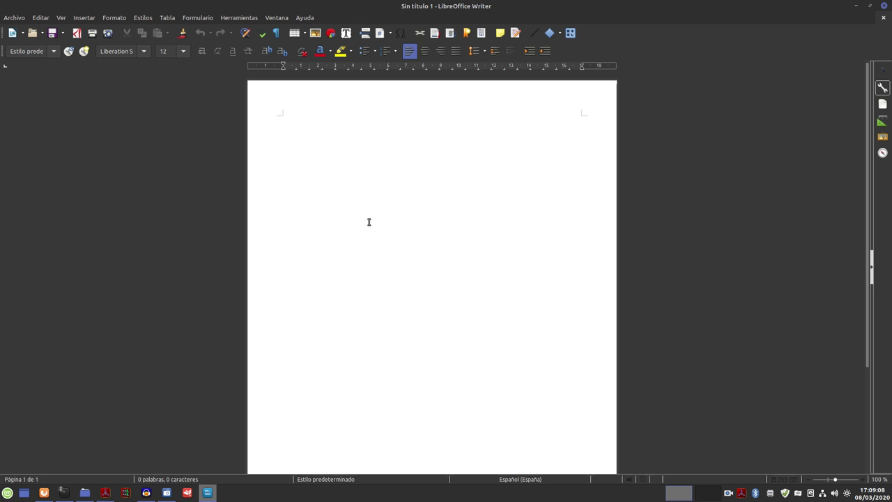
type("ofofwvfjffffopjfjj")
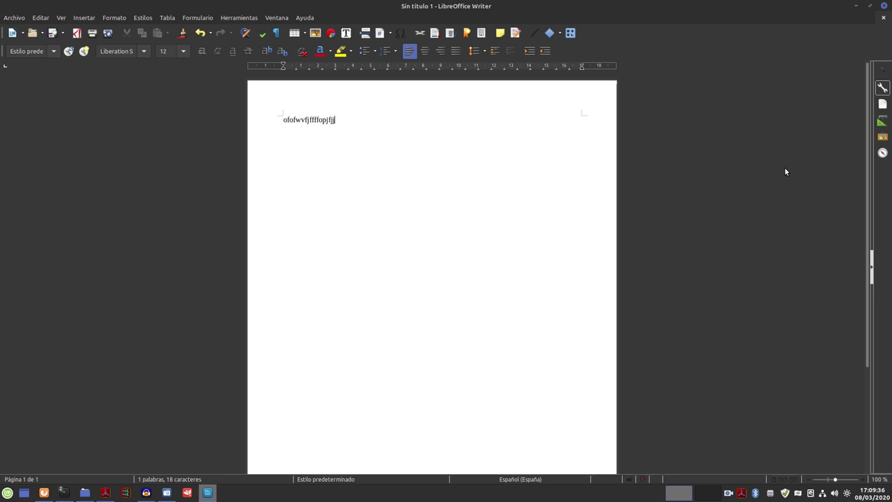
left_click(886, 7)
left_click(453, 264)
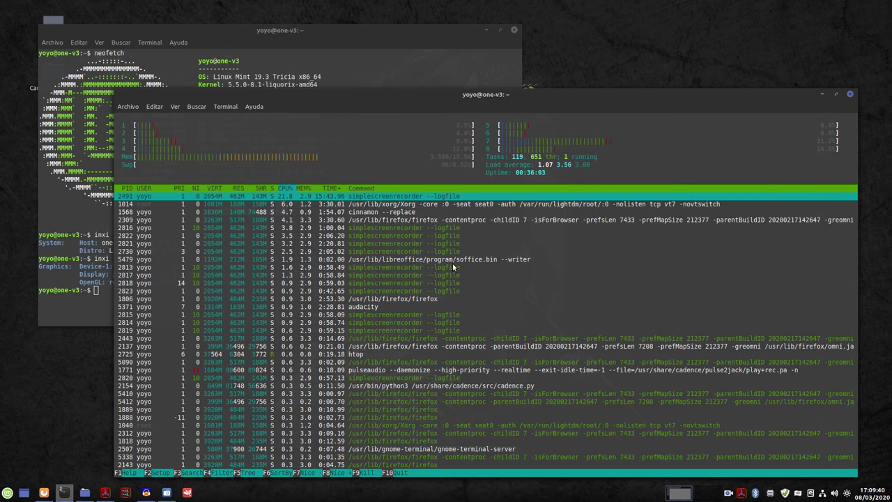
- Minimize the htop and neofetch terminals to clear the desktop
left_click_drag(599, 97, 574, 94)
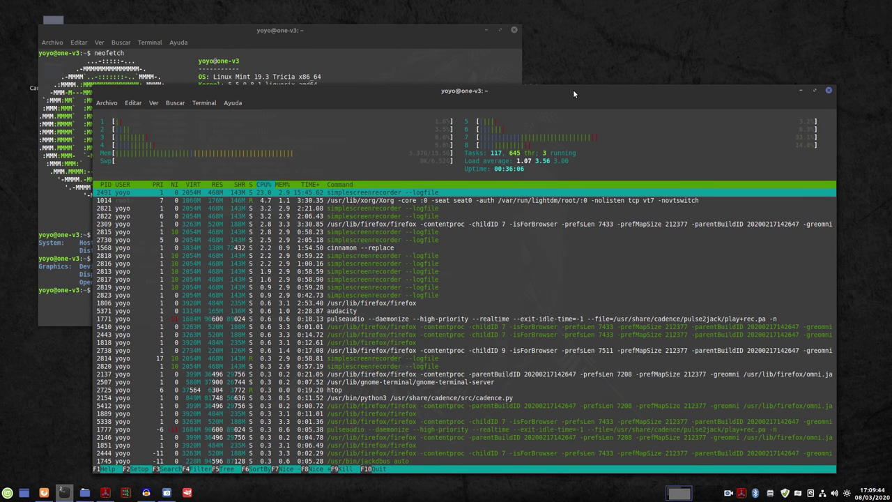
left_click(801, 90)
left_click(487, 30)
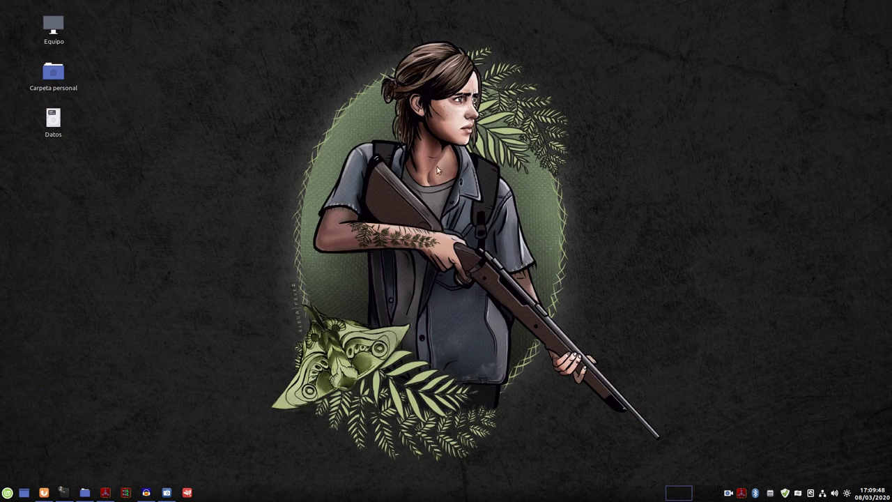
- Open yose_valley.jpg from the home folder in the GNU image manipulation program (GIMP)
left_click(85, 494)
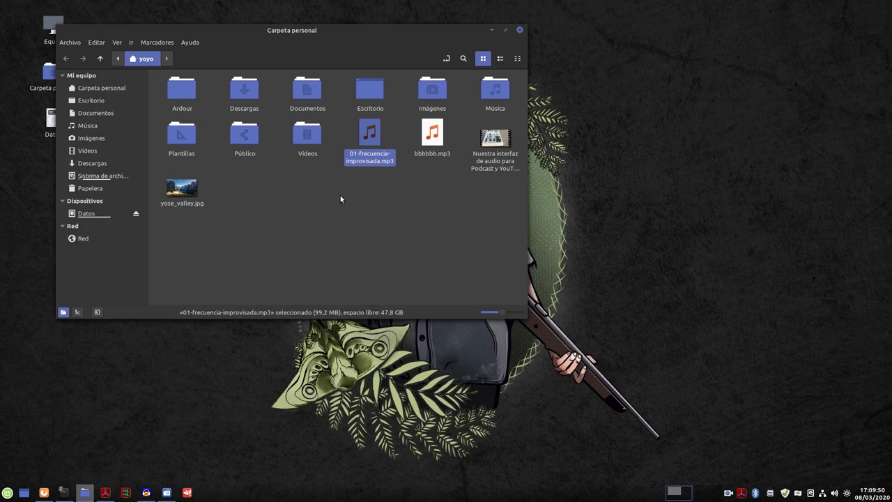
left_click(191, 231)
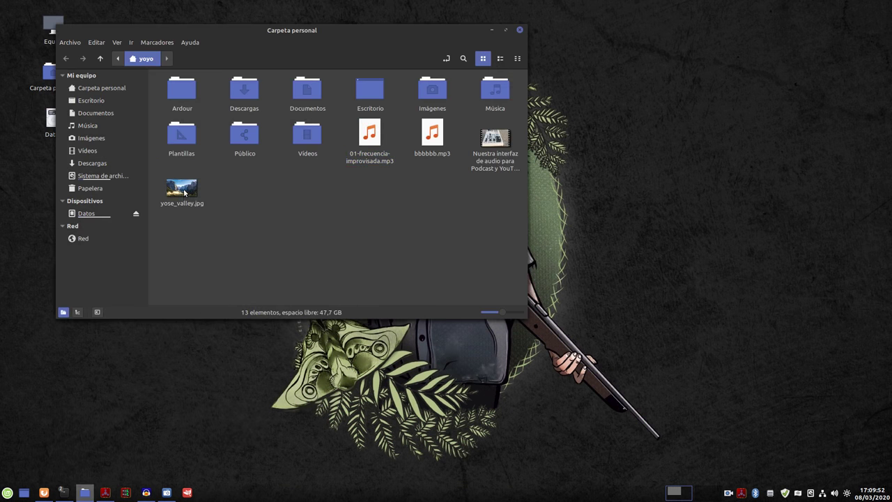
left_click(183, 194)
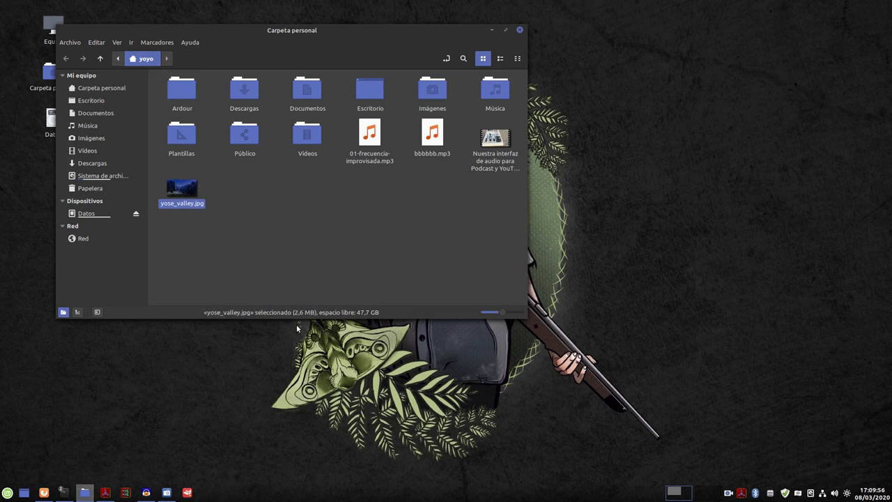
left_click(322, 258)
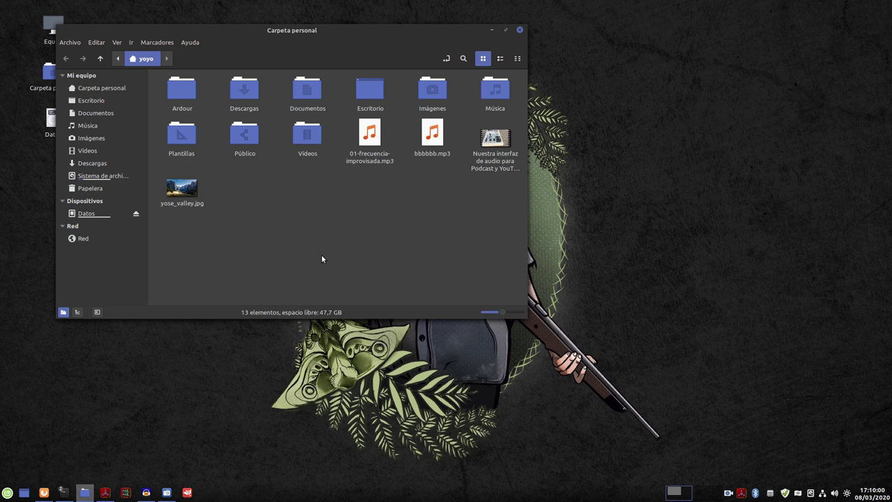
left_click(185, 199)
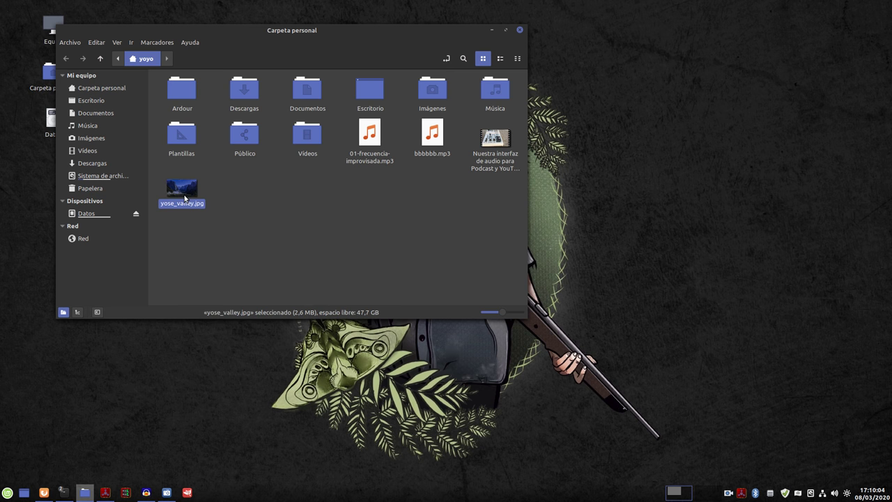
right_click(185, 199)
mouse_move(250, 223)
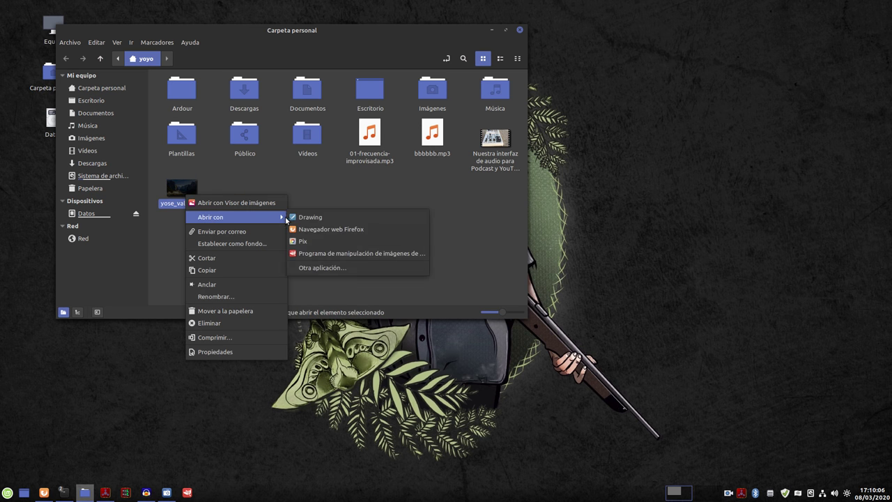
left_click(326, 253)
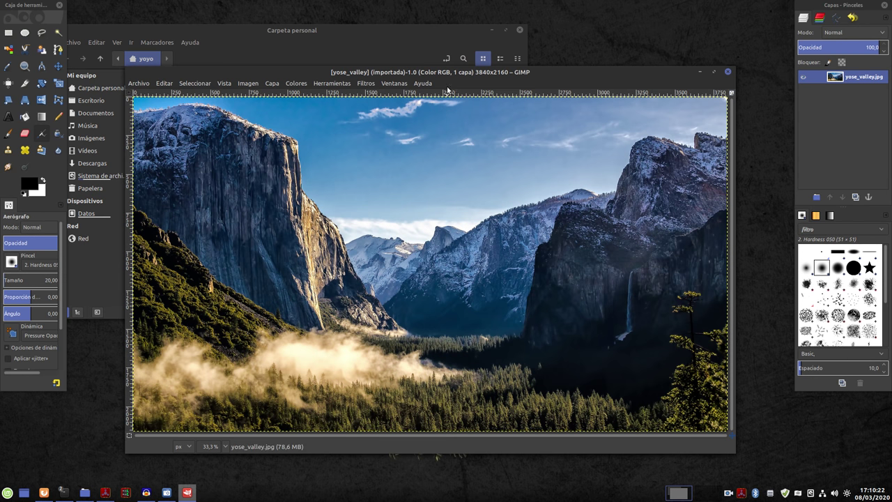
- Begin exporting the image from GIMP, with the export dialog moved over the picture, and choose JPEG as the file type
left_click_drag(543, 67, 546, 53)
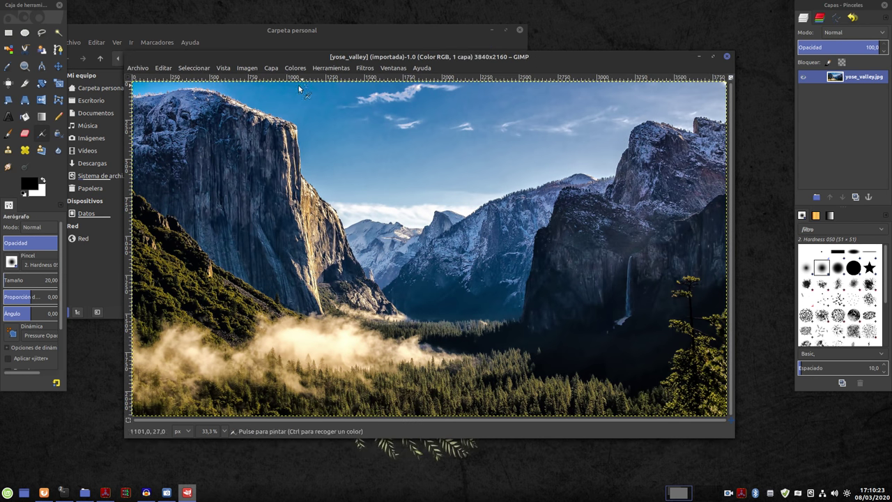
left_click(138, 69)
left_click(174, 213)
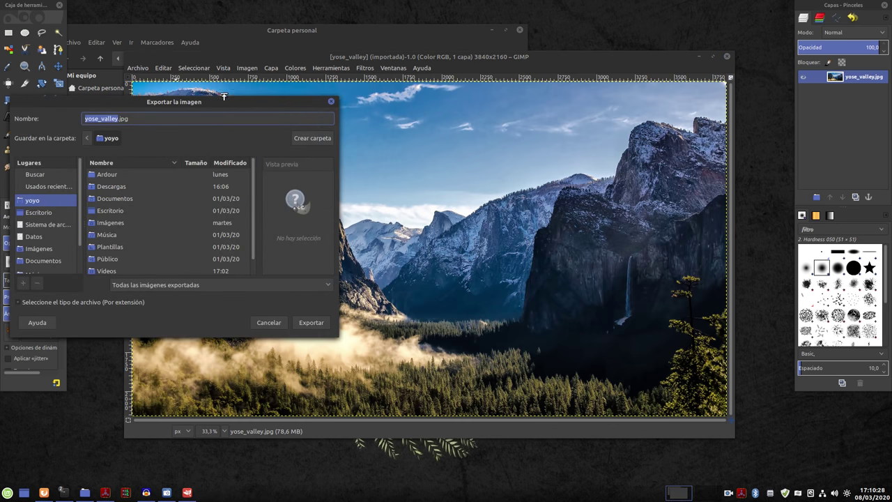
left_click_drag(203, 109, 555, 111)
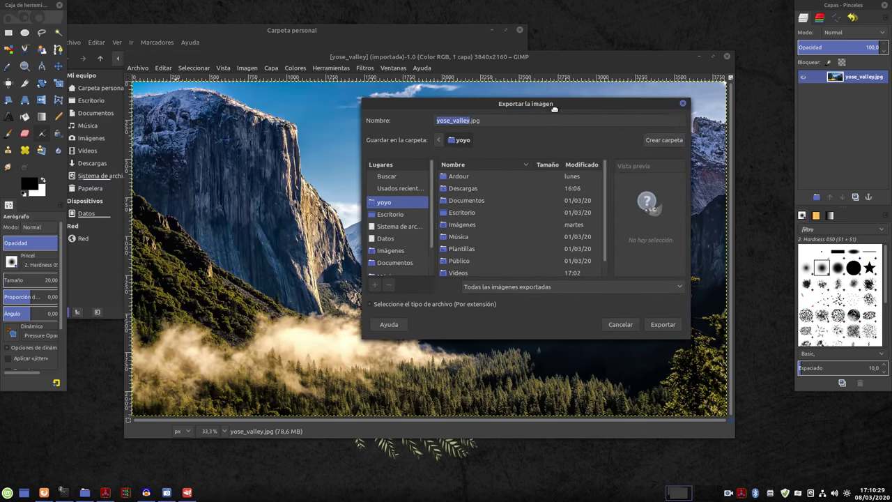
left_click(376, 304)
scroll(649, 354, "down", 5)
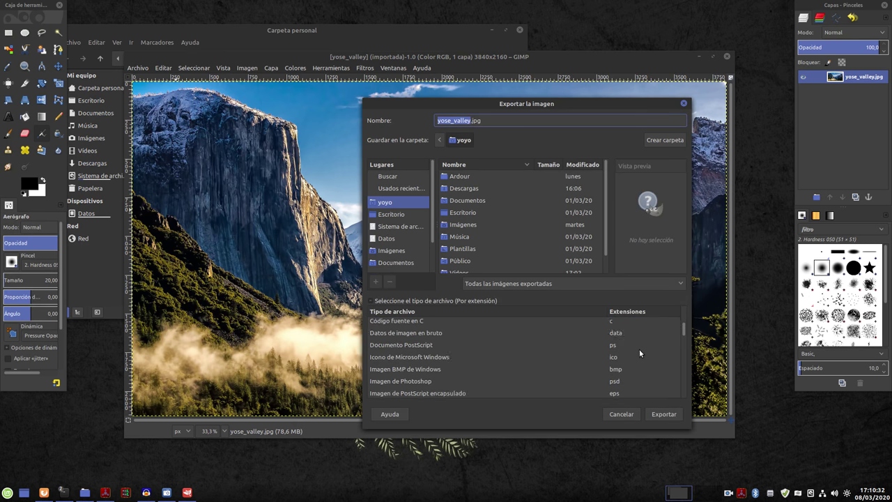
scroll(650, 369, "down", 2)
left_click(634, 369)
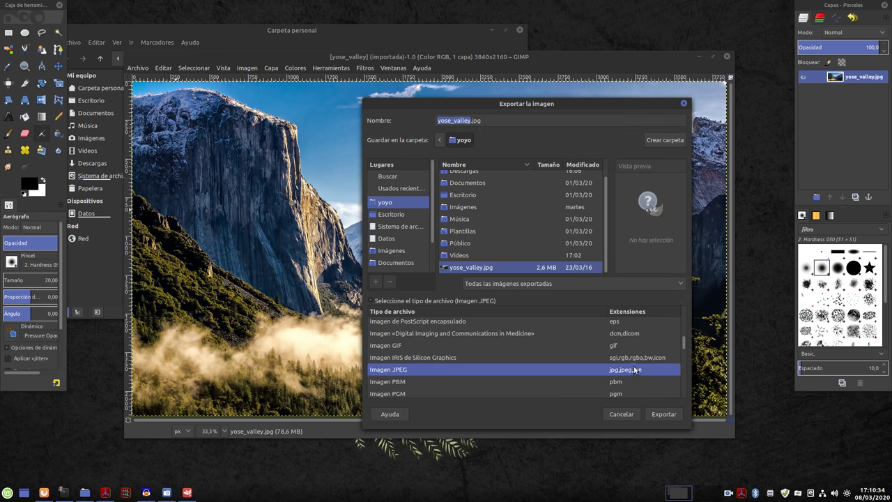
- Shorten the export file name to yos.jpg
left_click(470, 120)
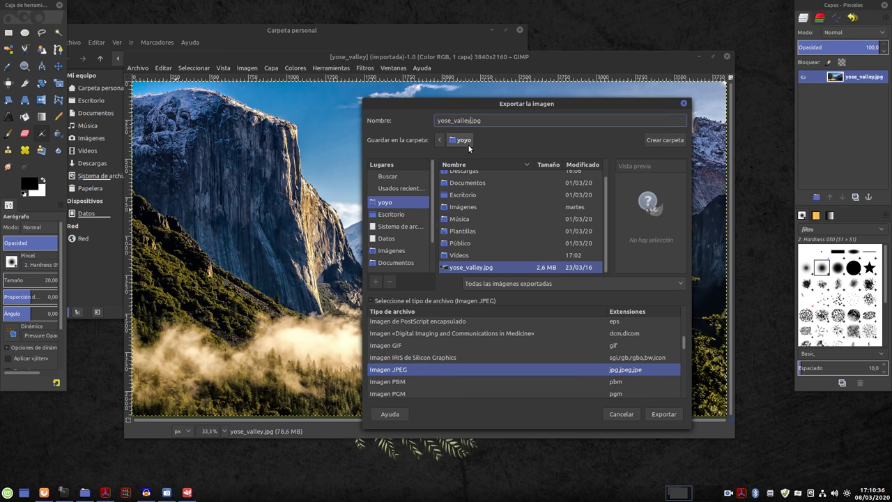
key("BackSpace")
key("BackSpace")
key("BackSpace")
key("BackSpace")
key("BackSpace")
key("BackSpace")
key("BackSpace")
key("BackSpace")
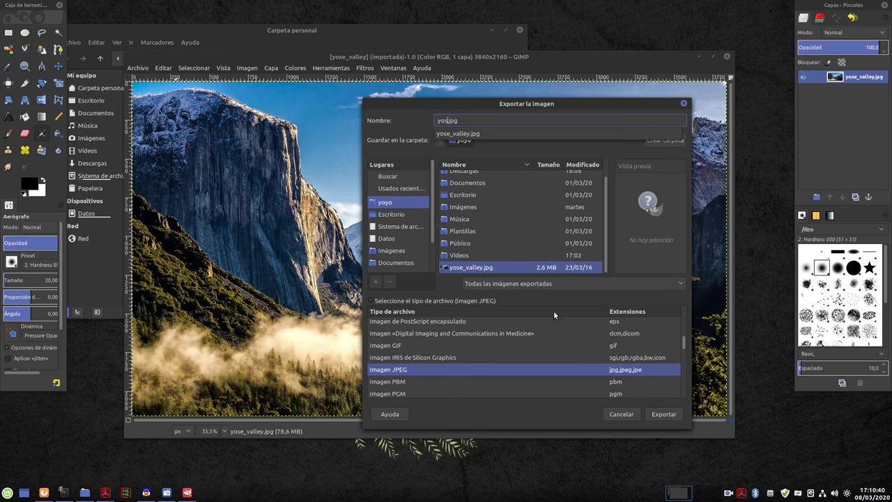
left_click(537, 420)
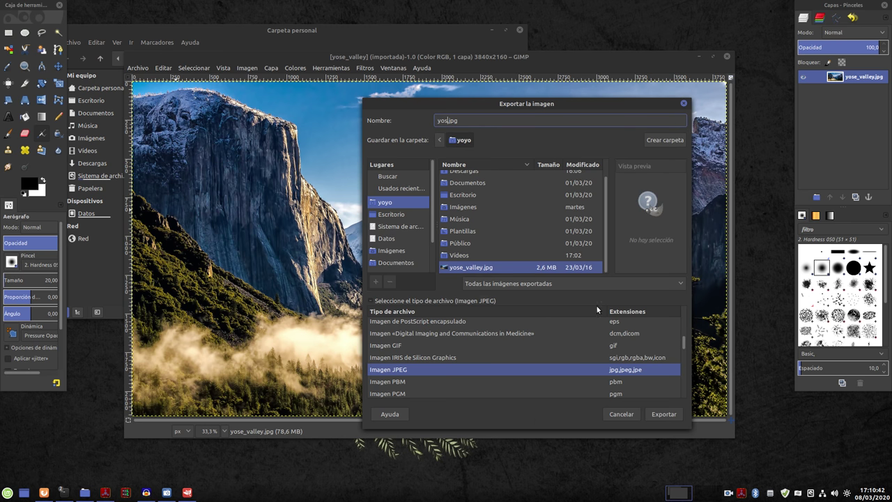
- Raise the JPEG quality above the default and export the image to the home folder
left_click(668, 414)
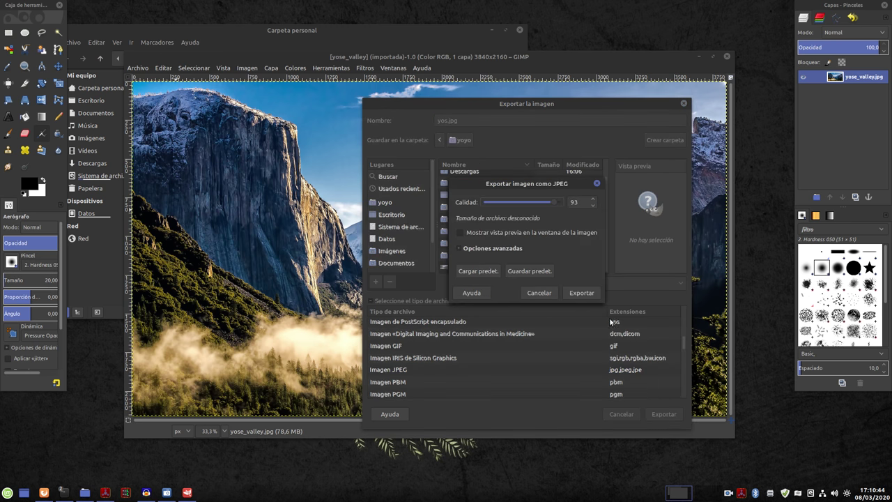
left_click_drag(550, 201, 560, 202)
left_click(581, 293)
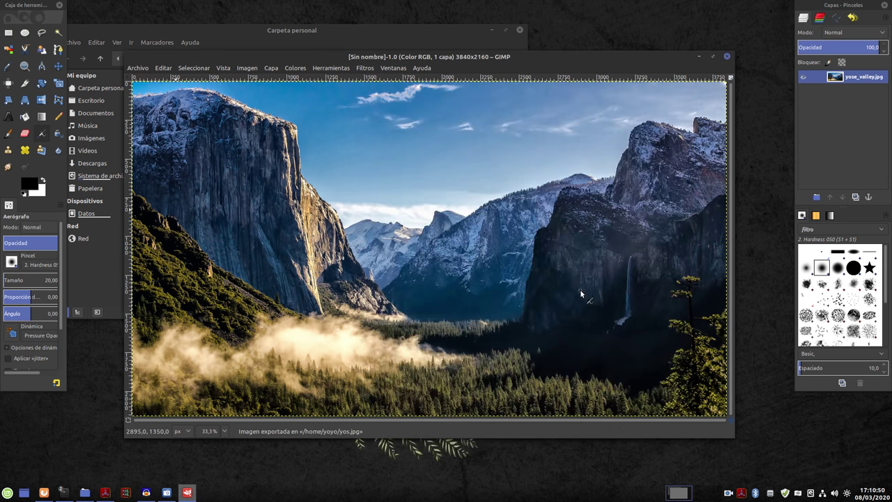
- Close the image and GIMP, and move the home folder window to the middle of the desktop
left_click(727, 56)
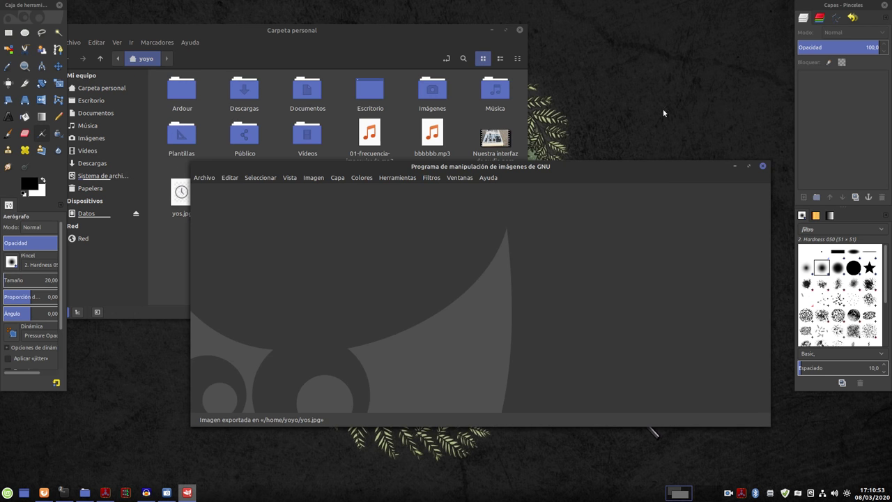
left_click(764, 166)
left_click(383, 249)
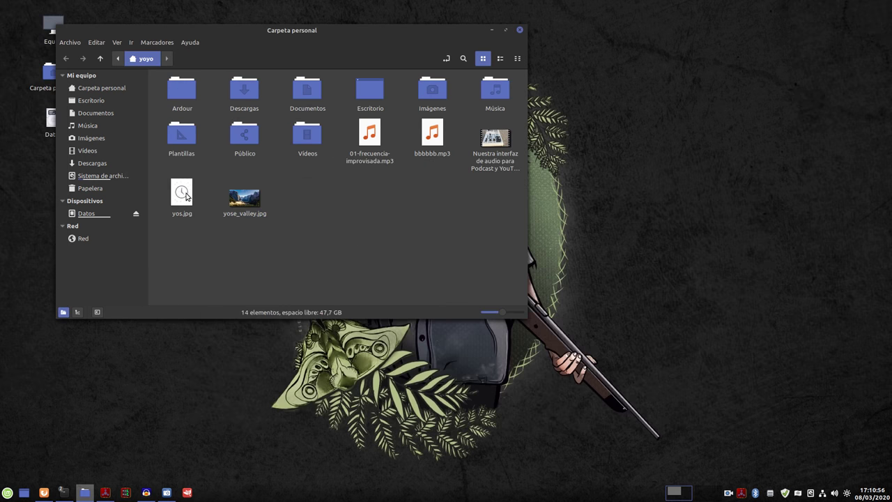
left_click_drag(293, 31, 476, 69)
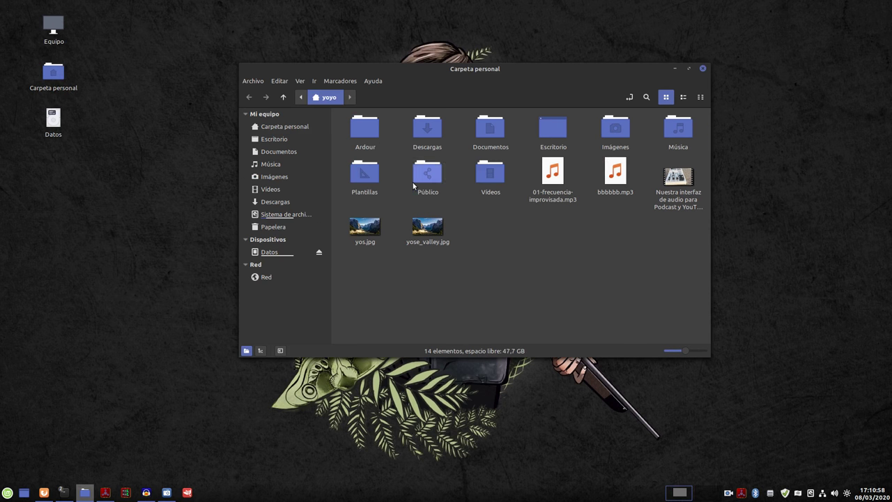
- Compare the file sizes of yos.jpg and yose_valley.jpg, and view yos.jpg in the image viewer before closing it
left_click(368, 237)
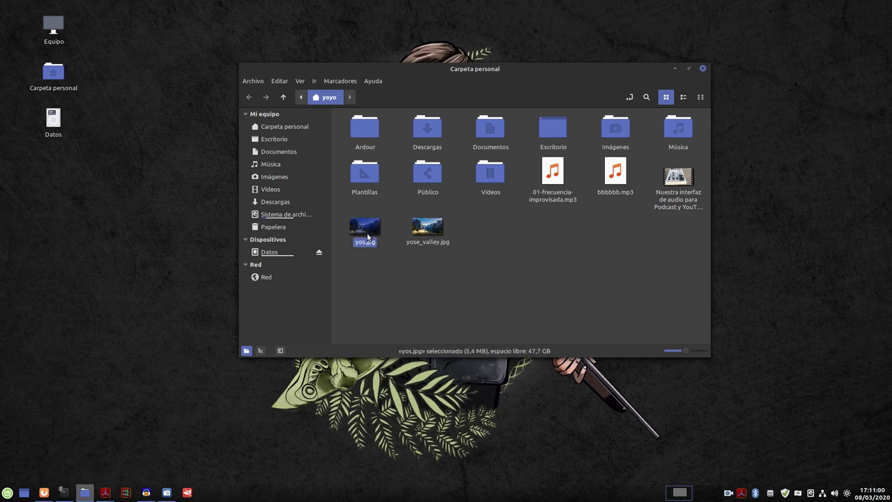
left_click(431, 230)
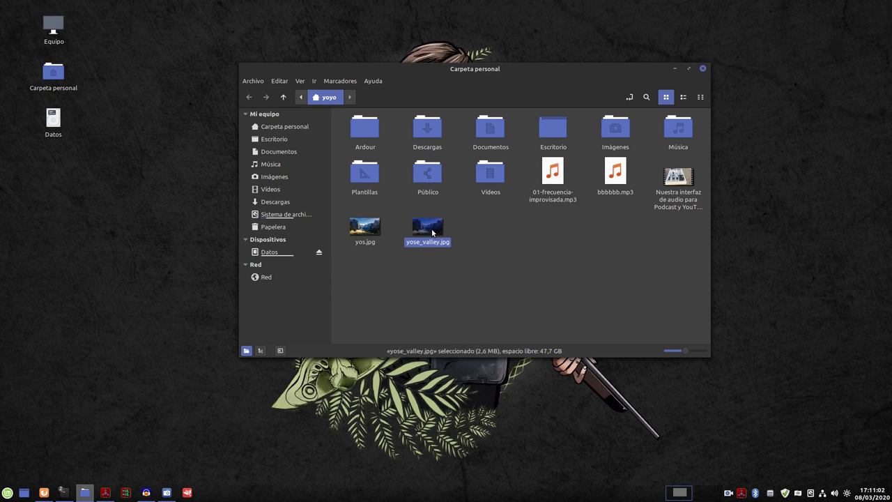
left_click(368, 232)
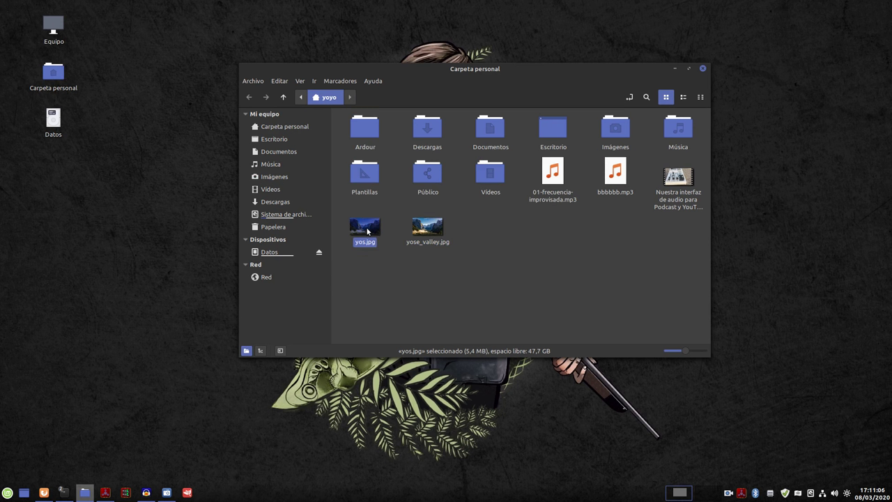
double_click(368, 231)
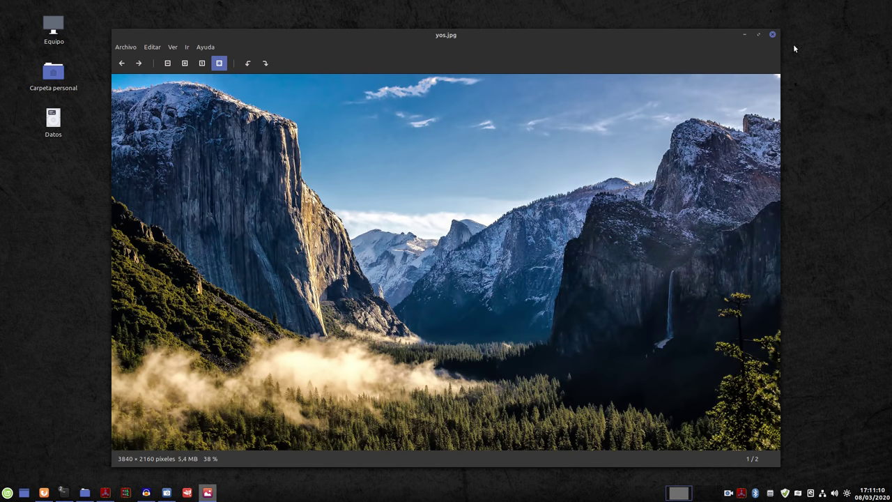
left_click(773, 35)
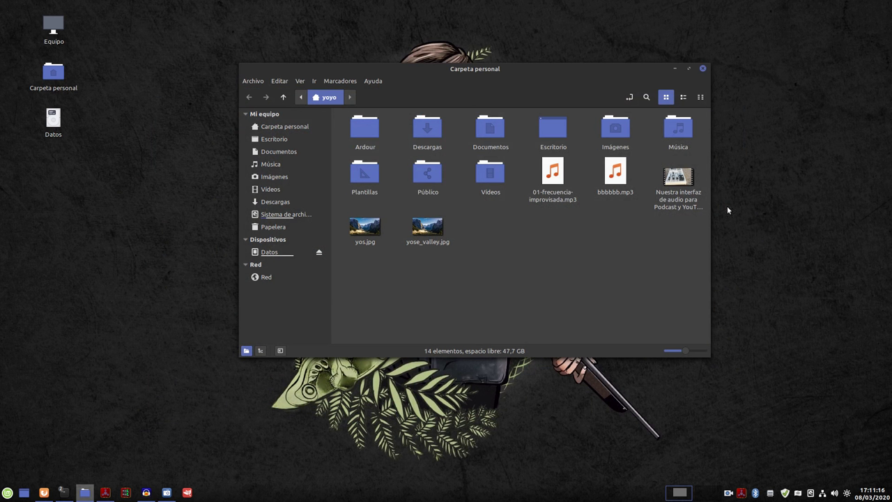
- Review the test files used: the audio interface MP4 video, 01-frecuencia-improvisada.mp3 and yose_valley.jpg
left_click(687, 183)
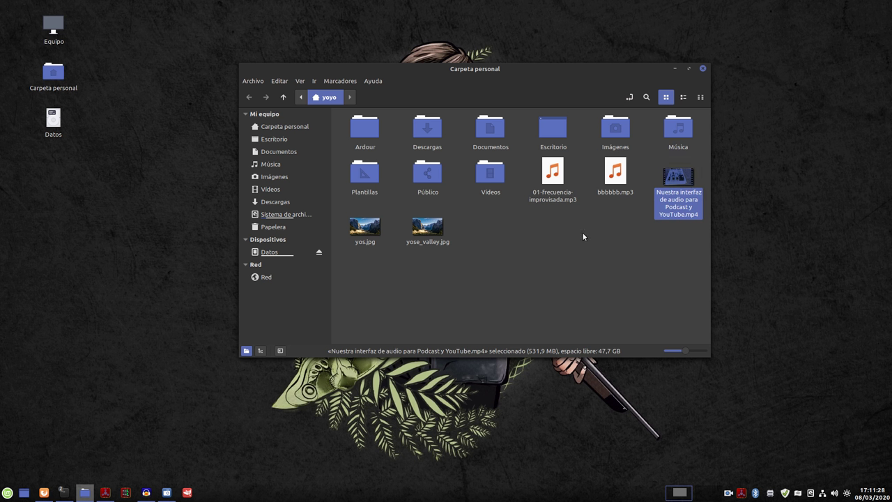
left_click(552, 198)
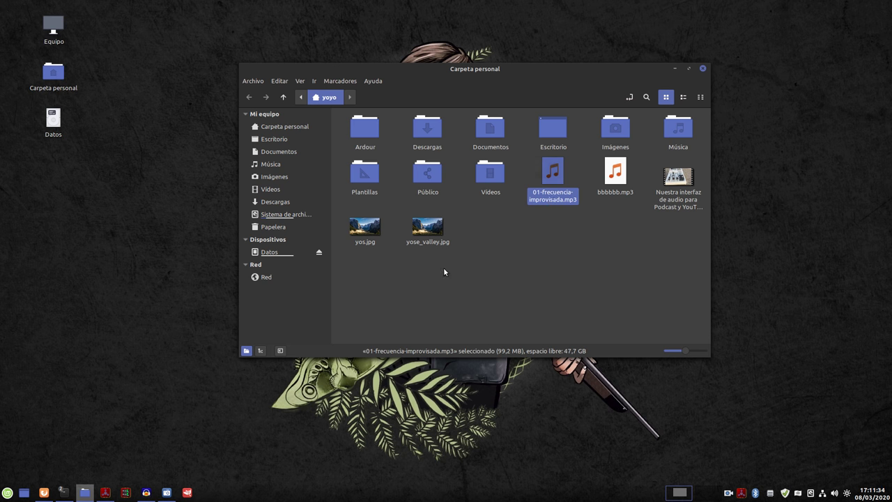
left_click(421, 226)
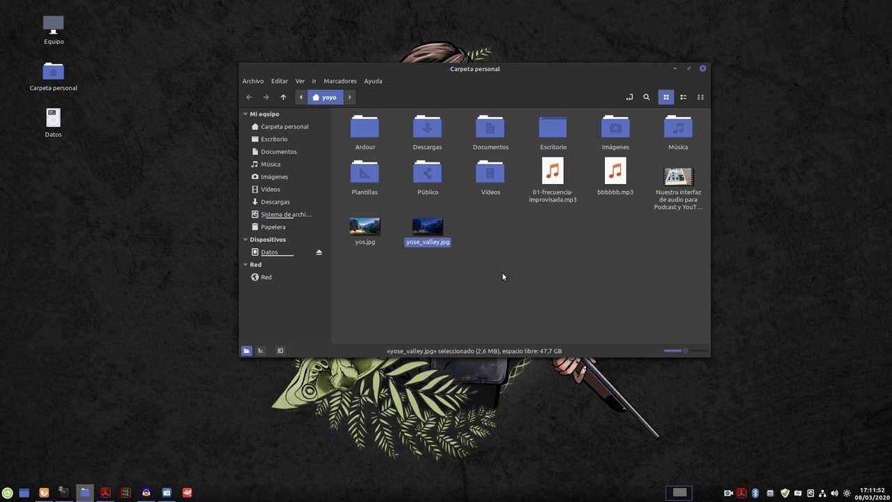
- Switch to Firefox, review the Slimbook ONE product page's work and gaming sections, and minimize the browser
left_click(43, 492)
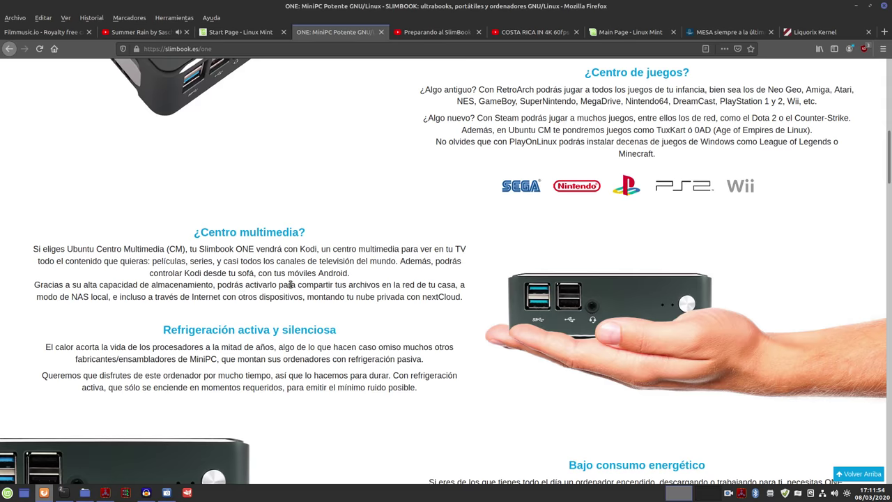
scroll(291, 286, "up", 6)
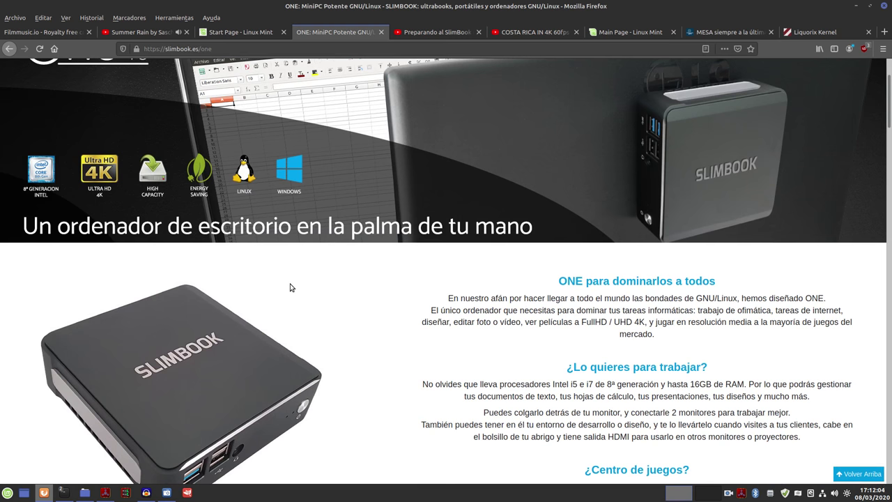
scroll(383, 320, "down", 5)
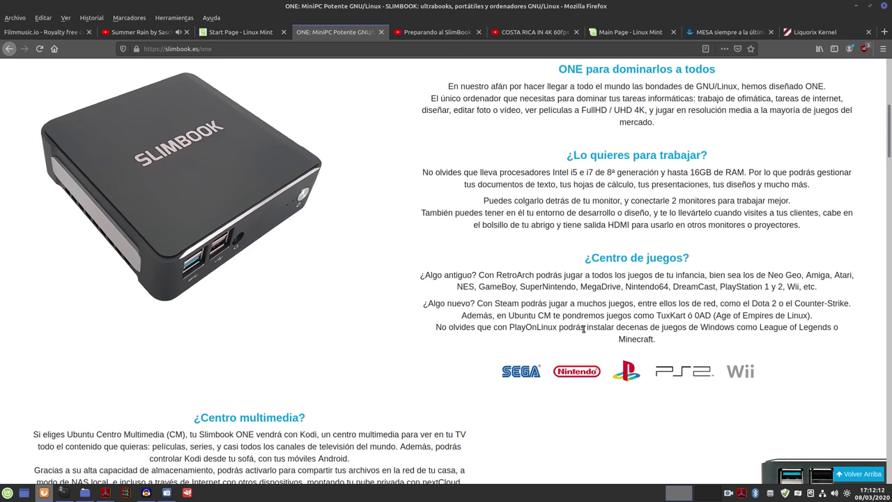
left_click(855, 7)
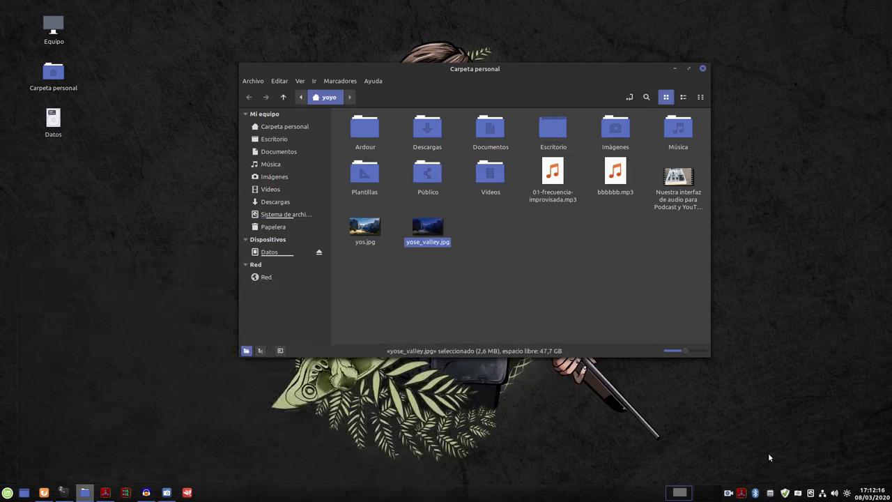
- Check the available wired and wireless networks, dismiss the list, and close the home folder window
left_click(824, 494)
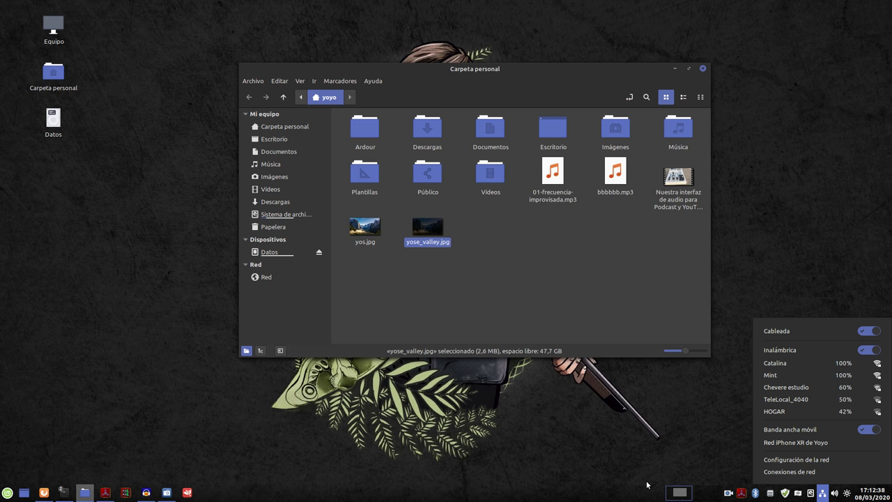
left_click(360, 406)
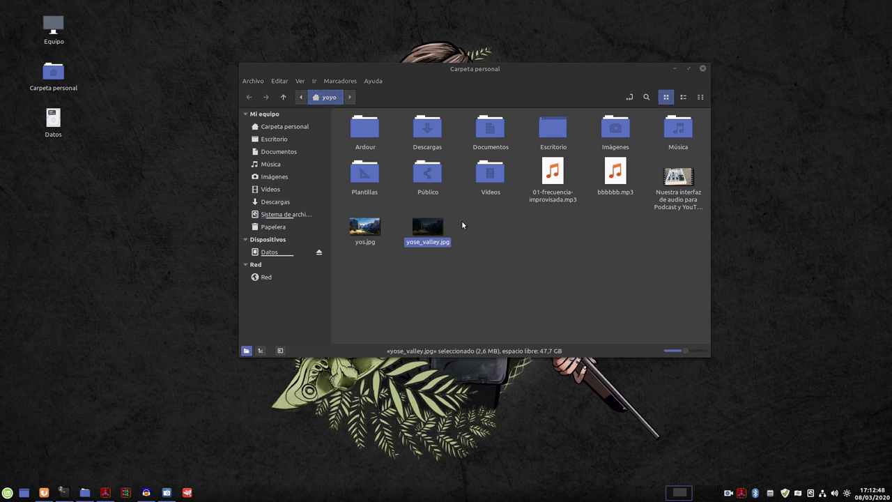
left_click(703, 69)
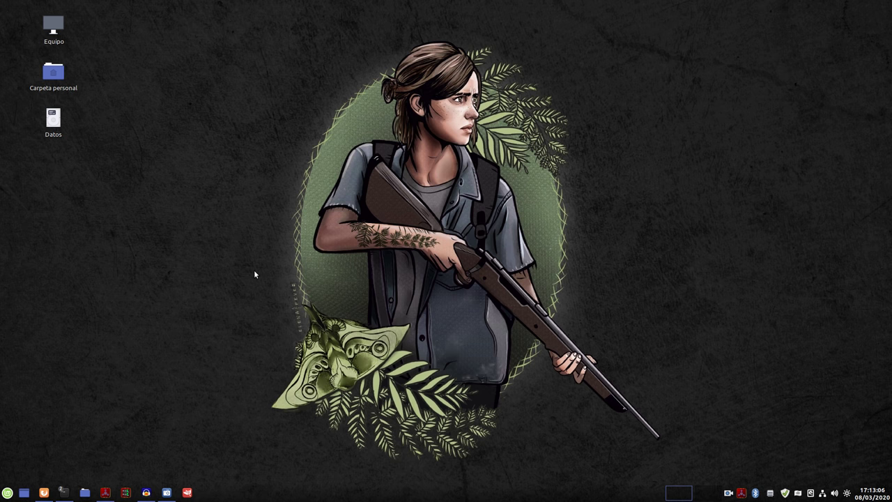
- Switch to Firefox and review the Slimbook ONE page header, the Liquorix Kernel site and the Salmorejo Geek article on Kisak's MESA PPA
left_click(44, 492)
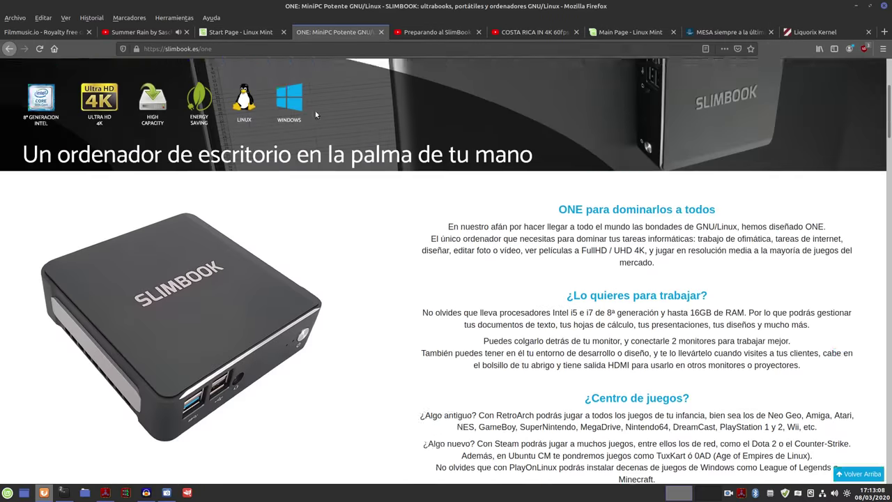
scroll(315, 114, "up", 3)
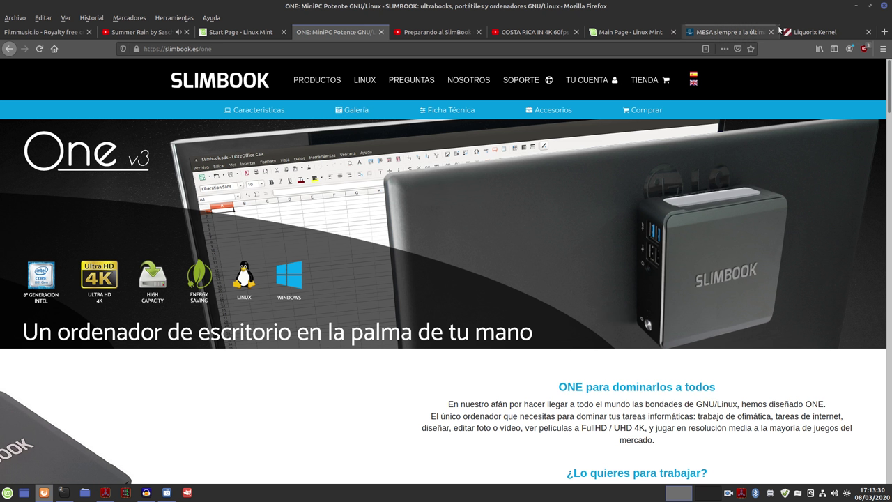
left_click(813, 33)
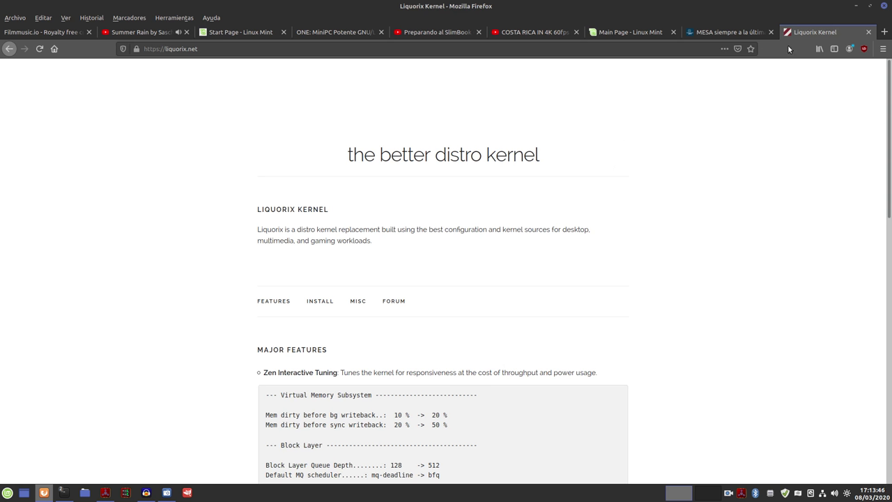
left_click(739, 32)
scroll(511, 350, "up", 7)
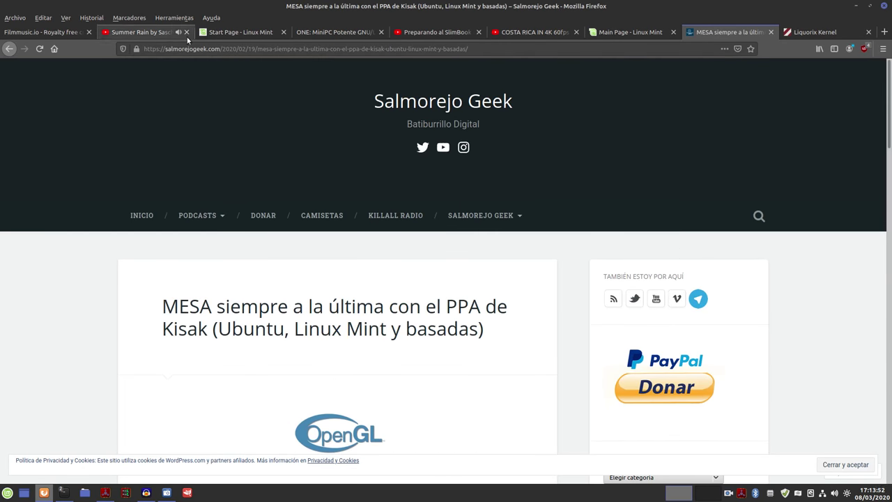
- Return to the Slimbook ONE product page, review its work, gaming and multimedia sections, and minimize the browser
left_click(330, 32)
mouse_move(324, 66)
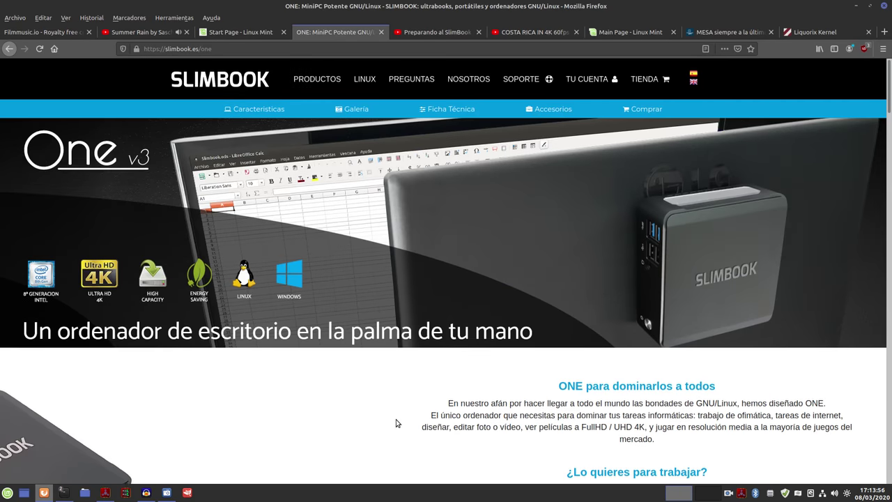
scroll(380, 408, "down", 3)
scroll(379, 404, "down", 1)
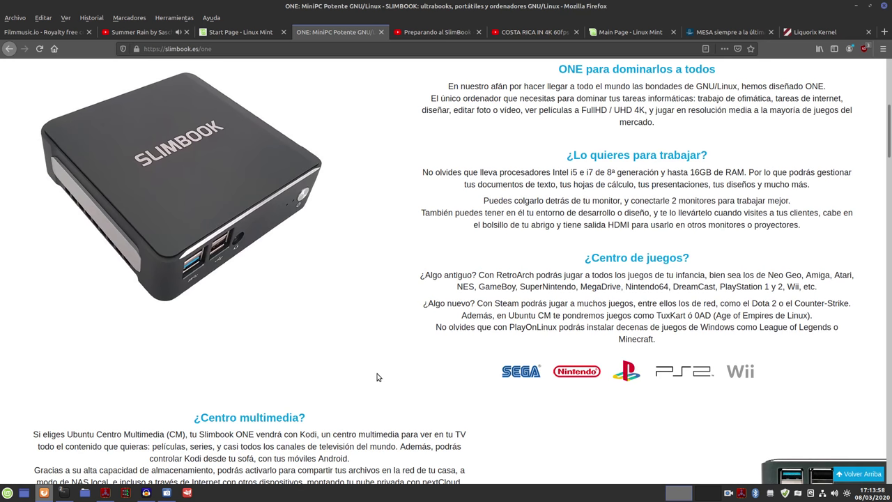
scroll(377, 377, "up", 3)
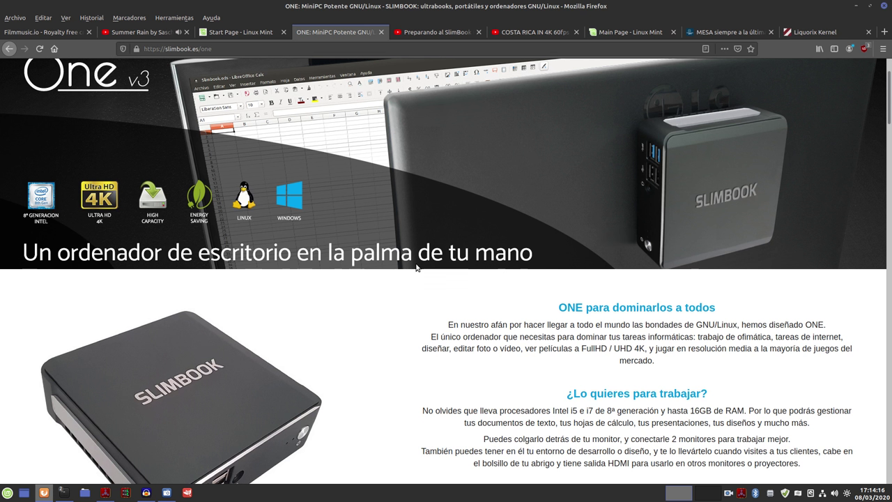
left_click(859, 6)
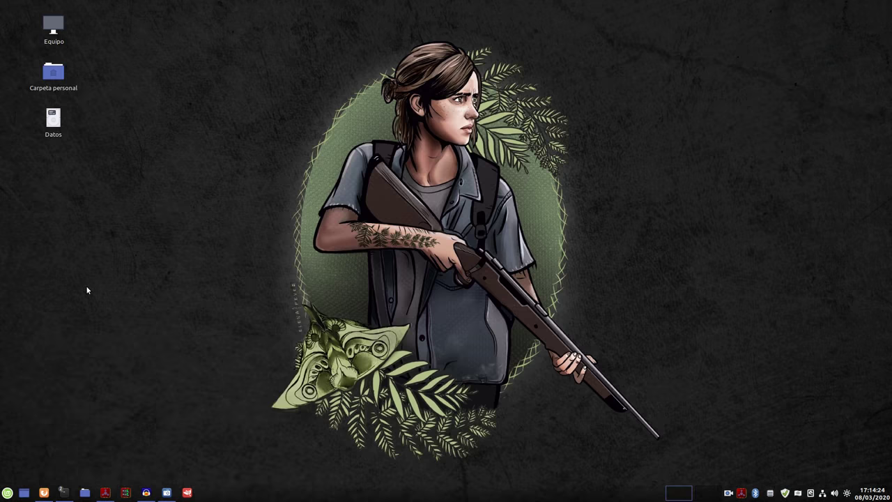